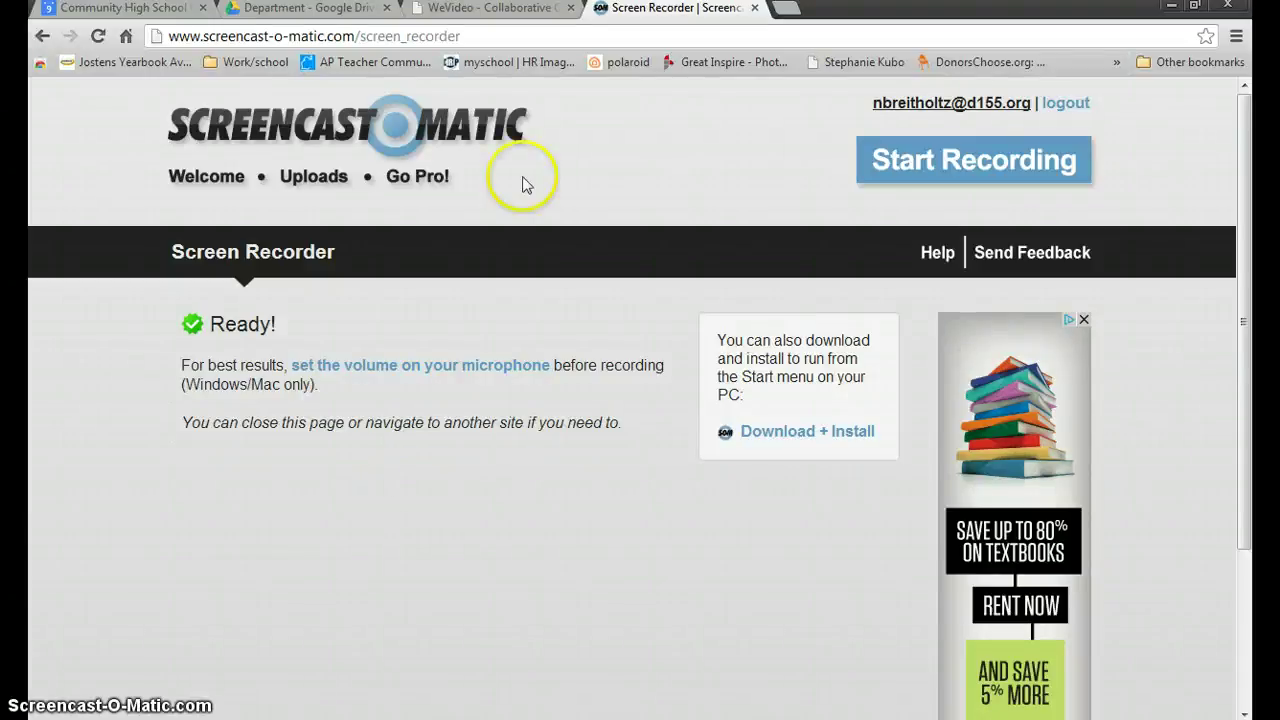
- Create a new WeVideo project named BreitholtzVantagePoint and let its editor load
click(535, 10)
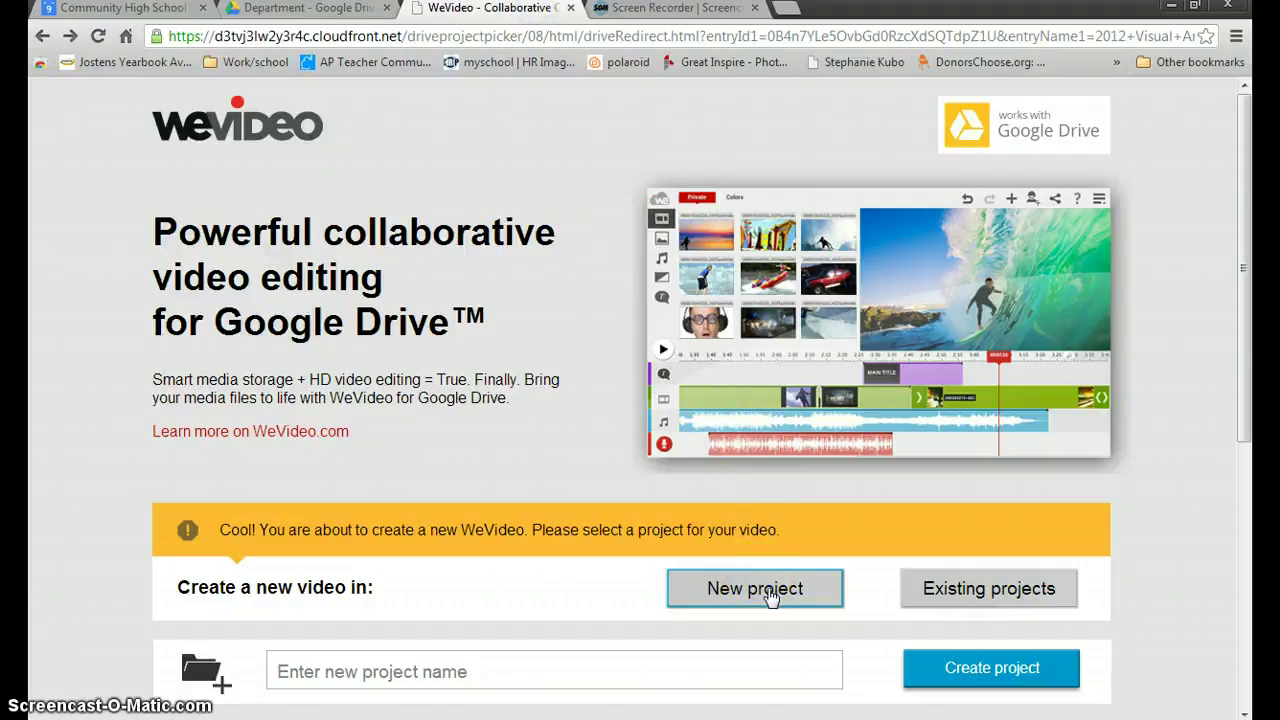
click(756, 604)
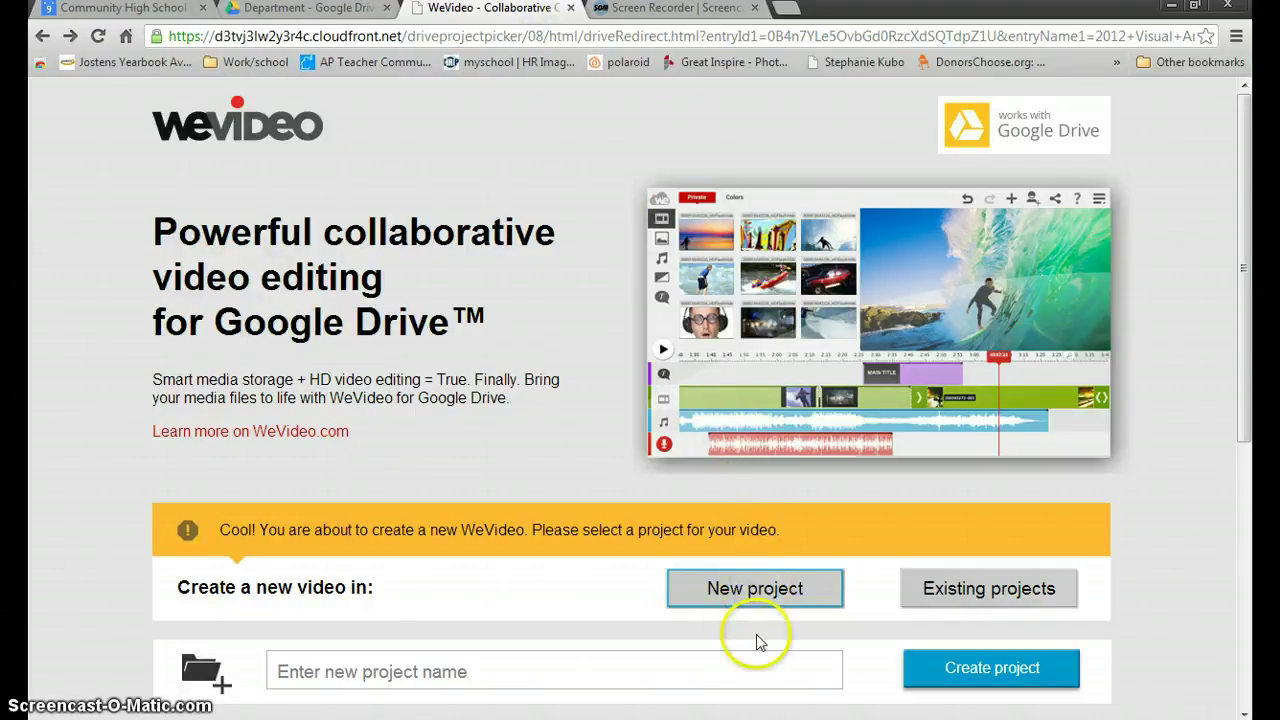
click(756, 667)
text(BreitholtzVantagePoint)
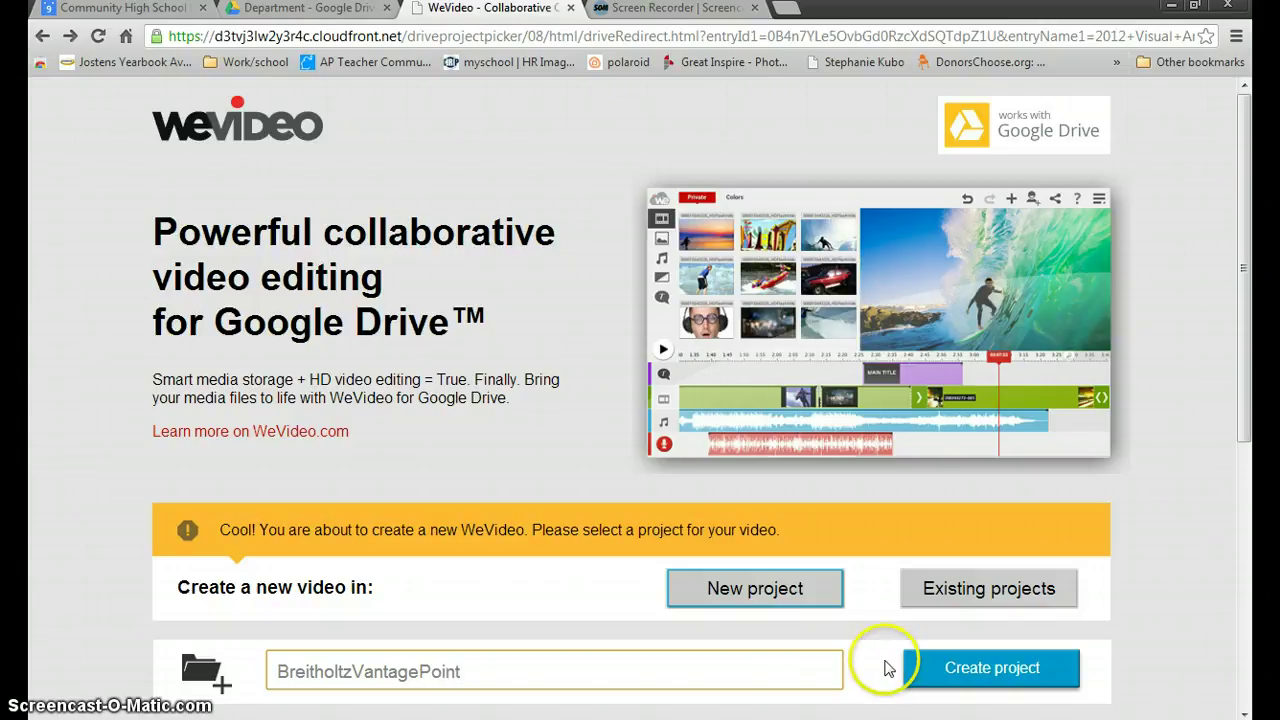
click(940, 670)
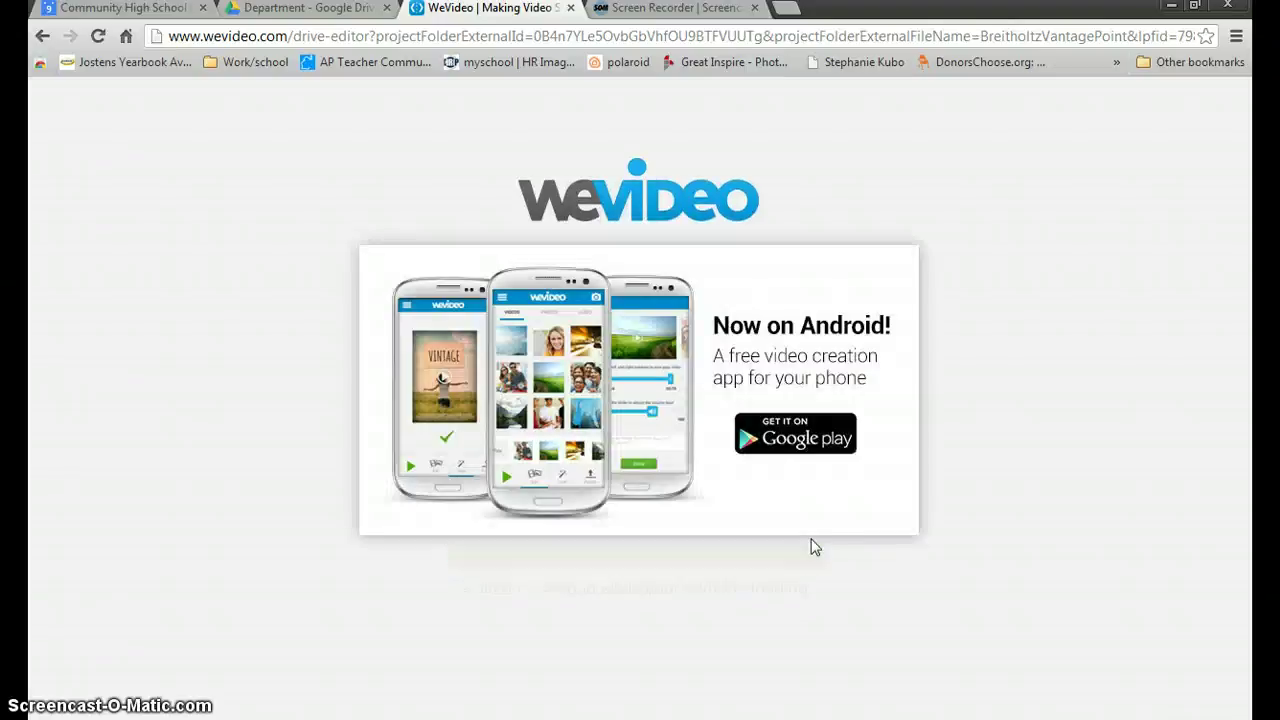
click(812, 518)
click(812, 588)
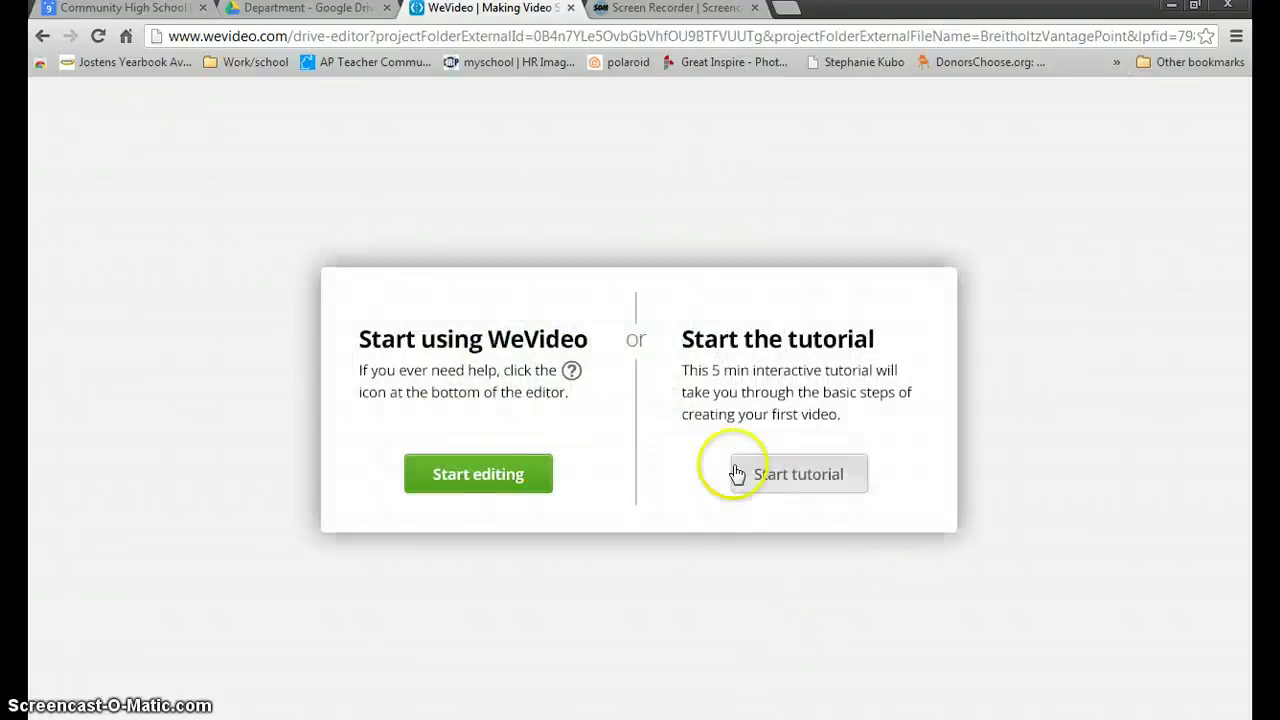
- Add the DSCN1249 skateboarding clip and place it at the very start of Video 1
click(518, 476)
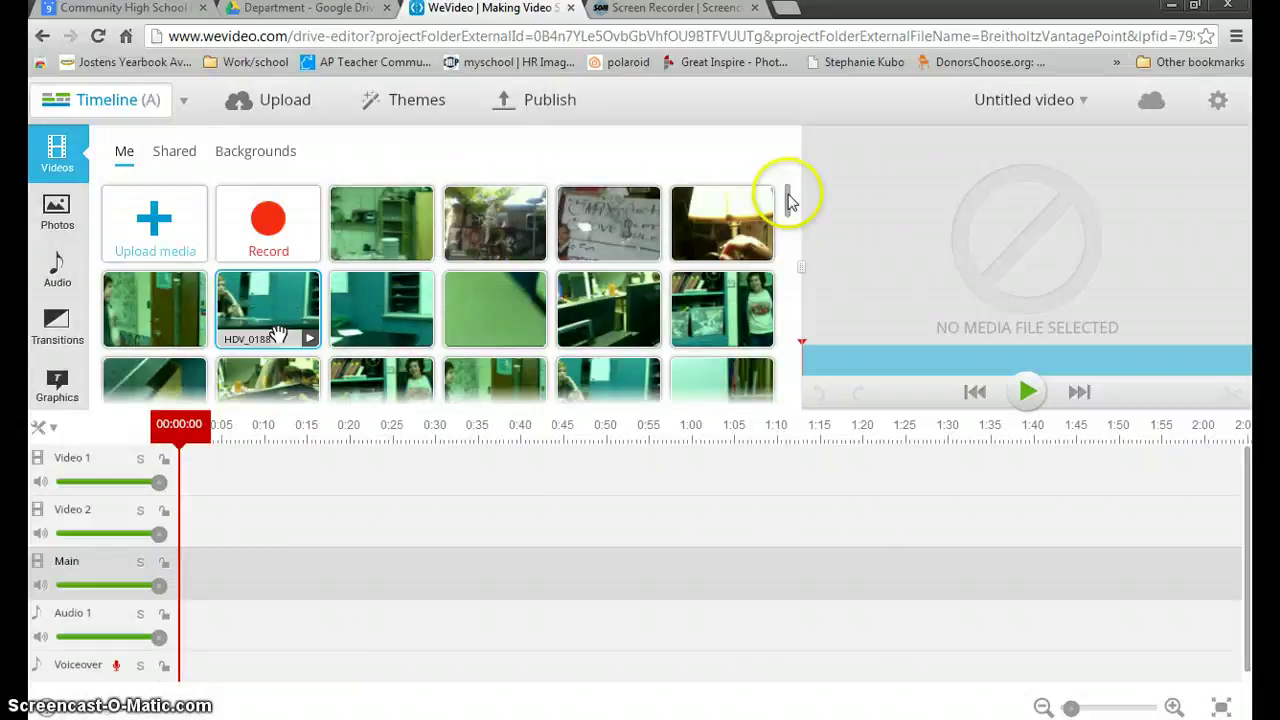
mouse_move(381, 307)
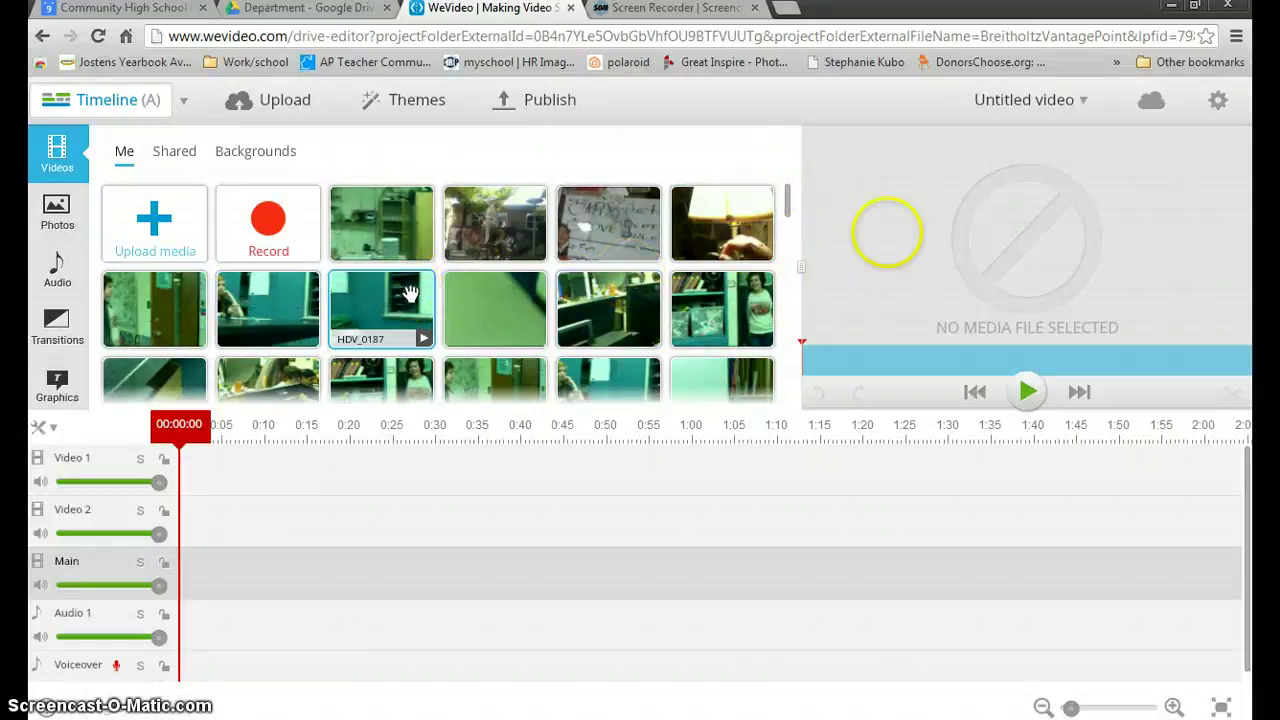
scroll(749, 229, down, 5)
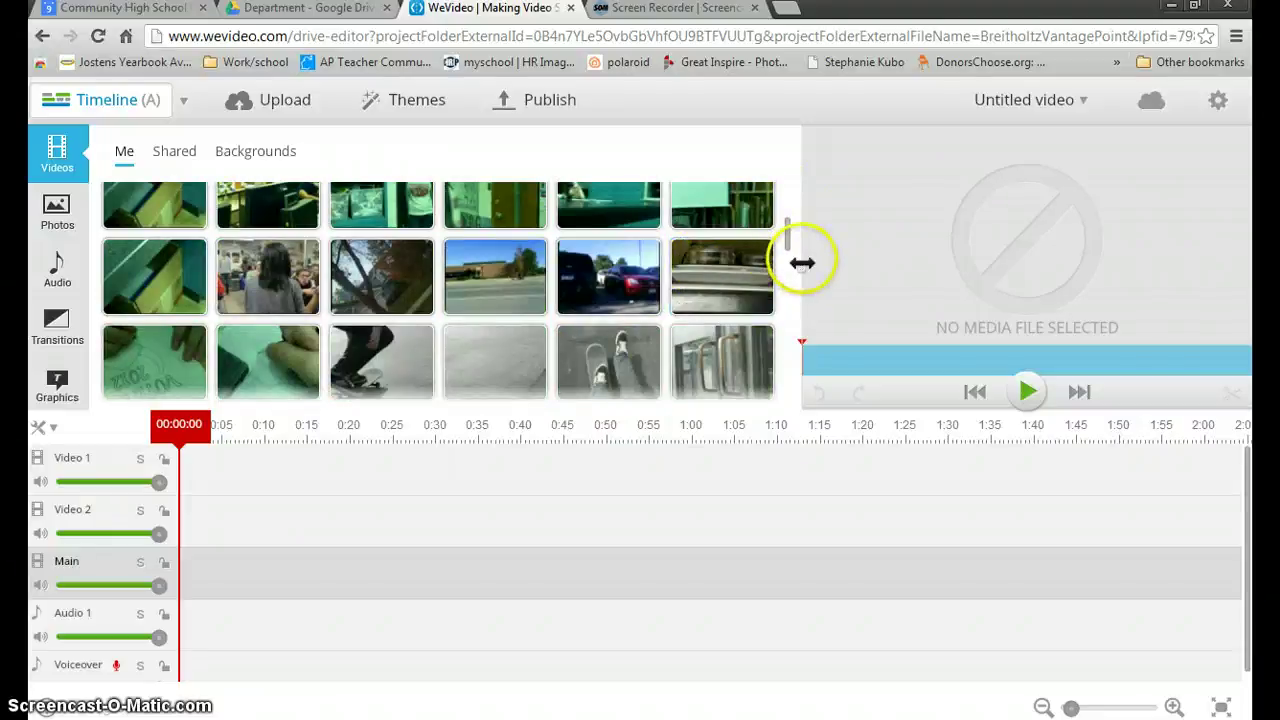
mouse_move(381, 360)
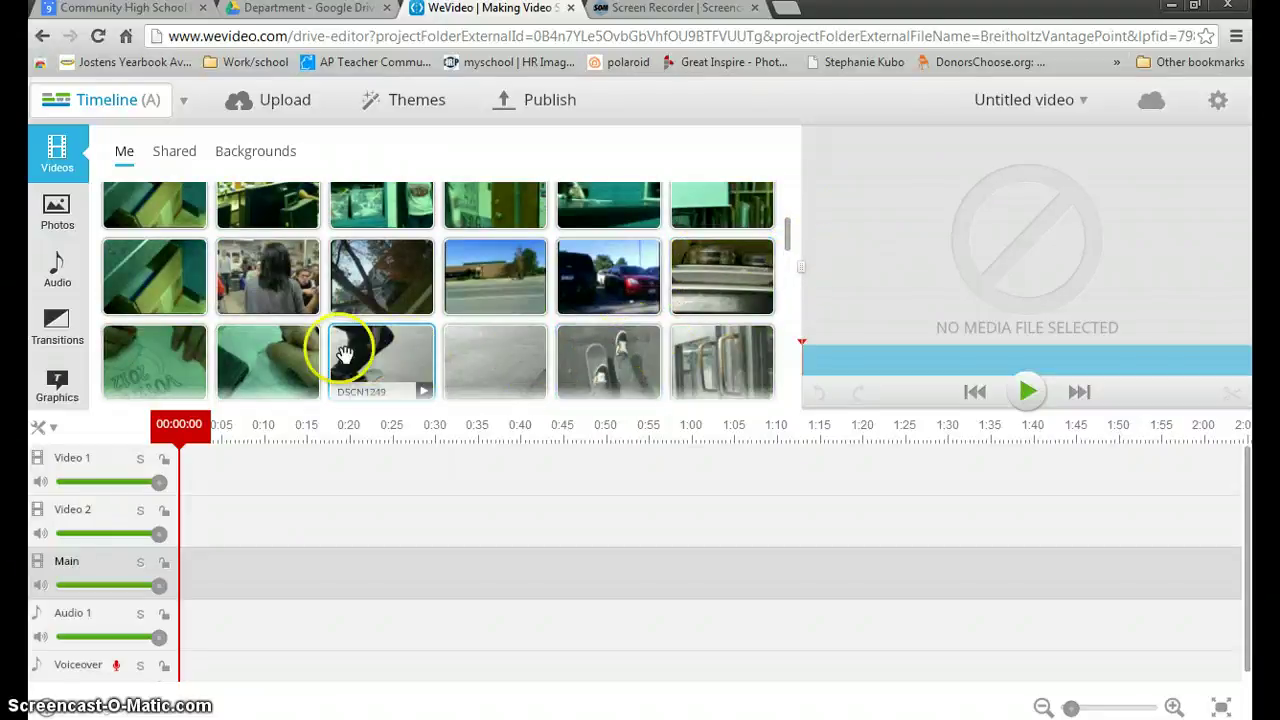
drag(362, 355, 287, 470)
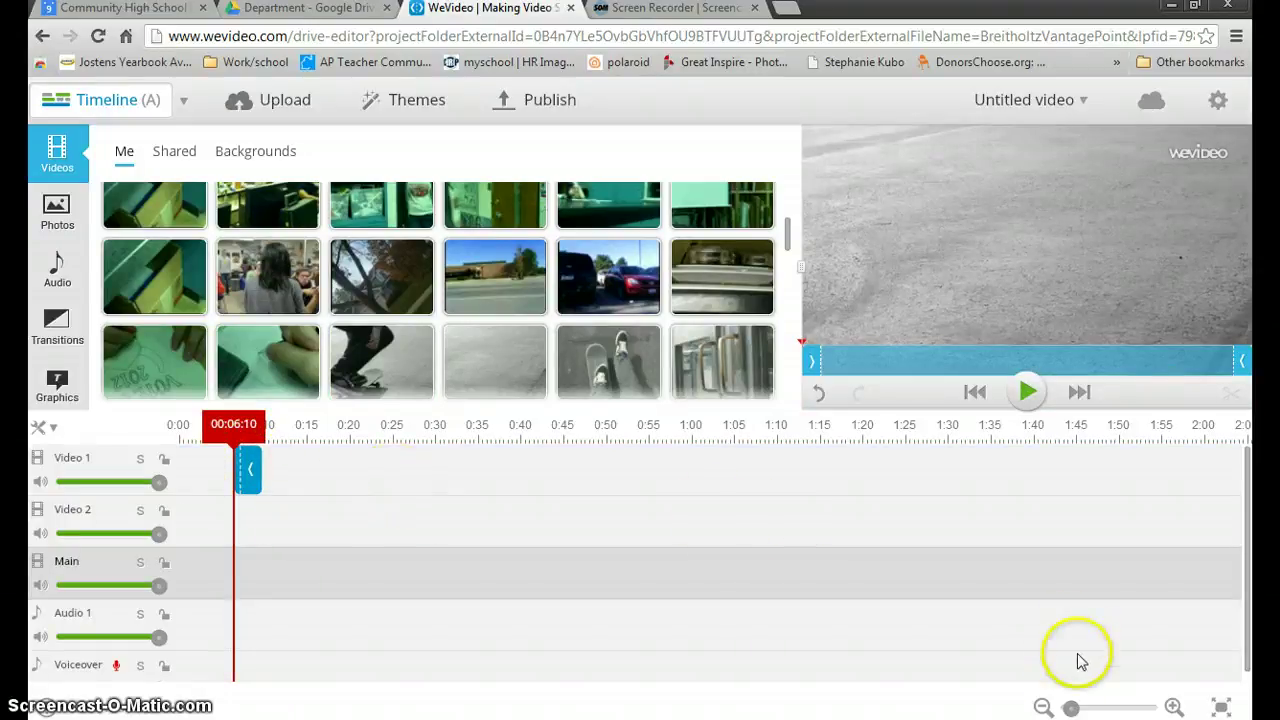
drag(1072, 709, 1101, 709)
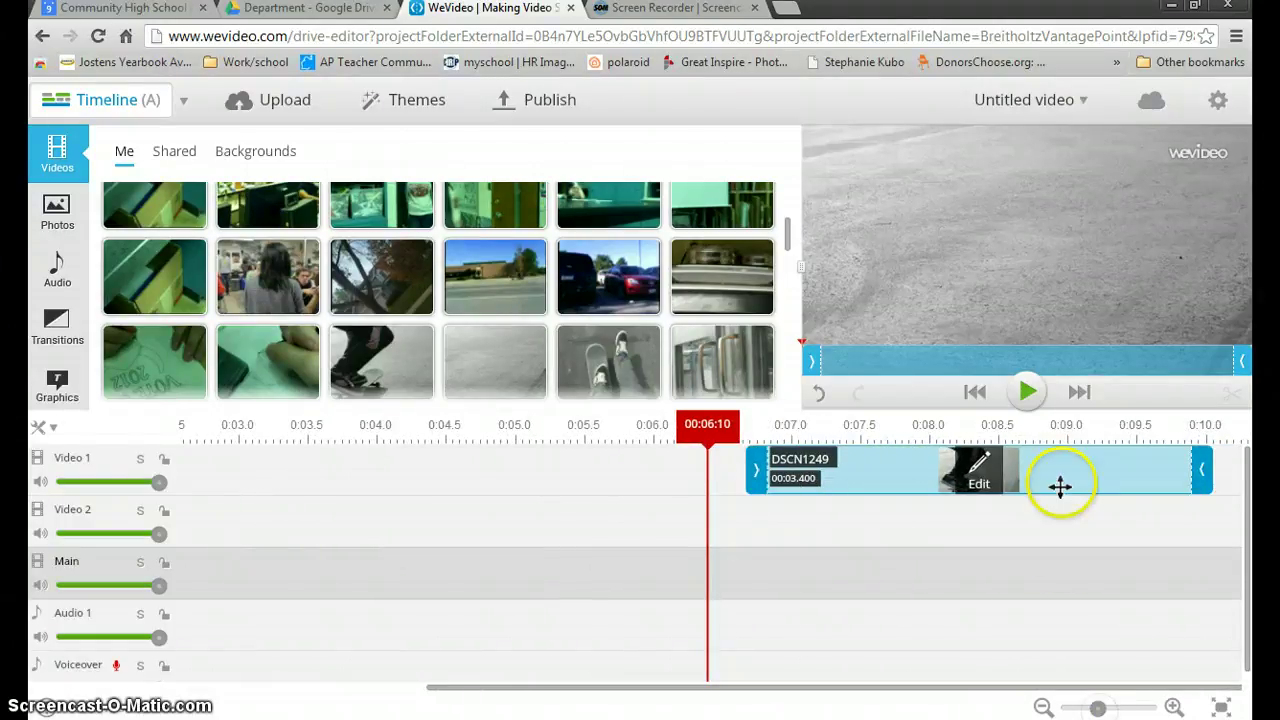
mouse_move(1054, 474)
mouse_down()
mouse_move(818, 494)
mouse_move(507, 477)
mouse_up()
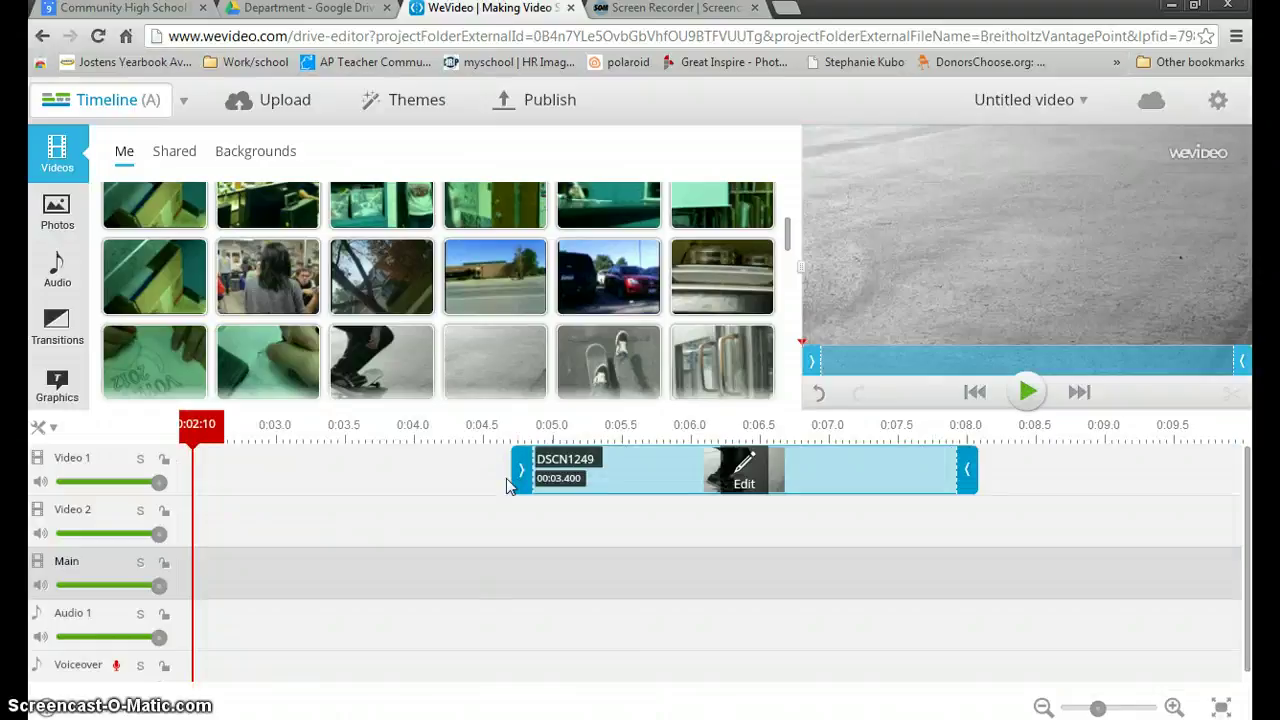
drag(620, 479, 316, 459)
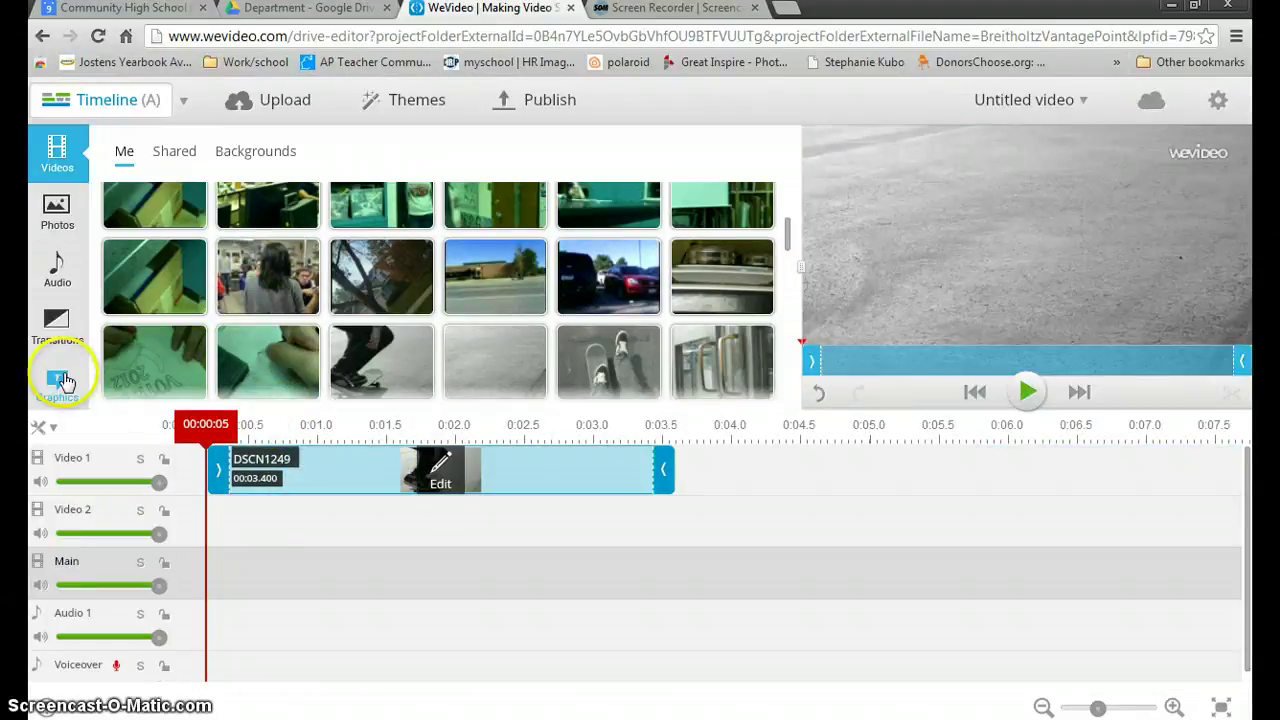
- Open with a Text... title trimmed under a second, DSCN1249 following on Video 2
click(60, 378)
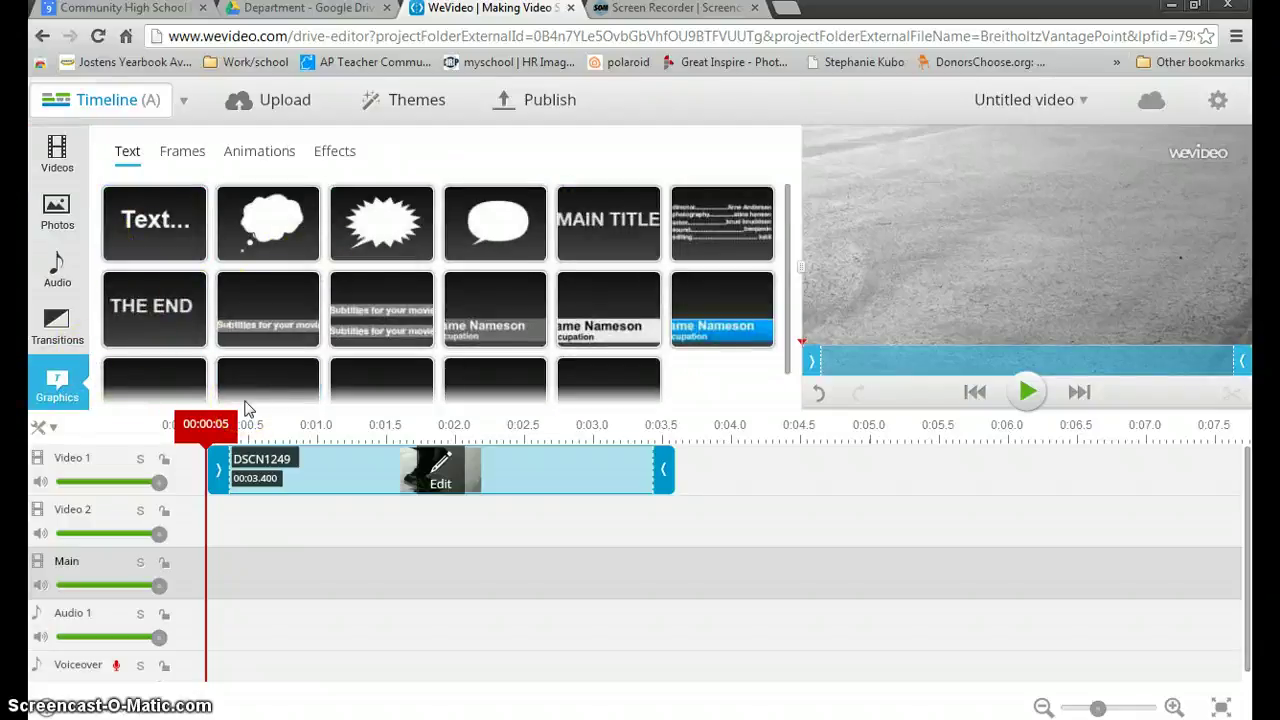
mouse_move(154, 222)
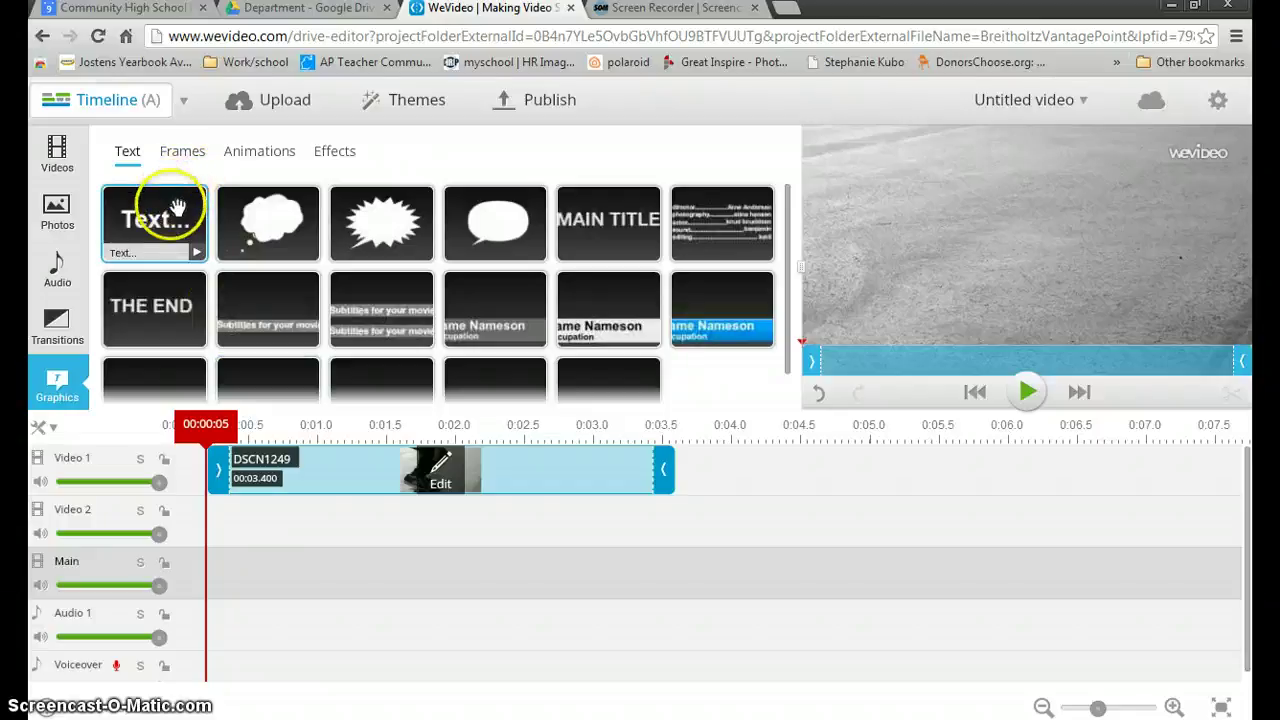
mouse_move(177, 207)
mouse_down()
mouse_move(202, 484)
mouse_move(200, 458)
mouse_up()
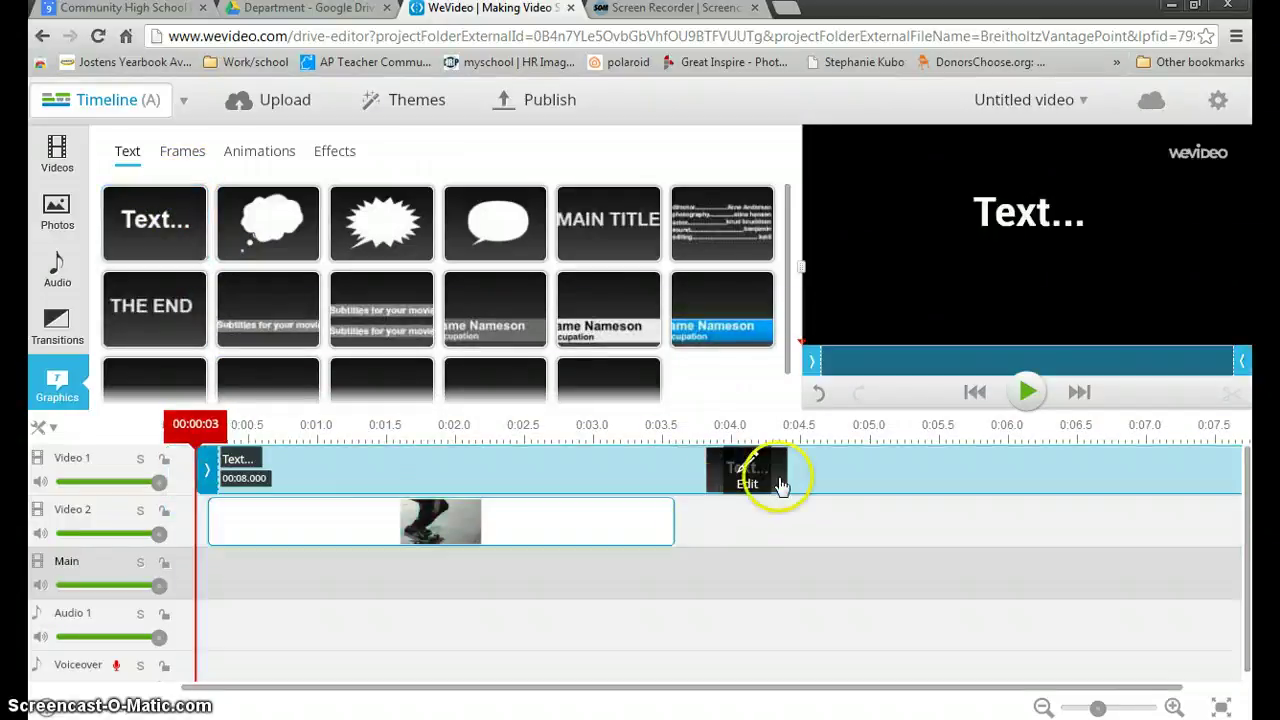
drag(697, 688, 922, 702)
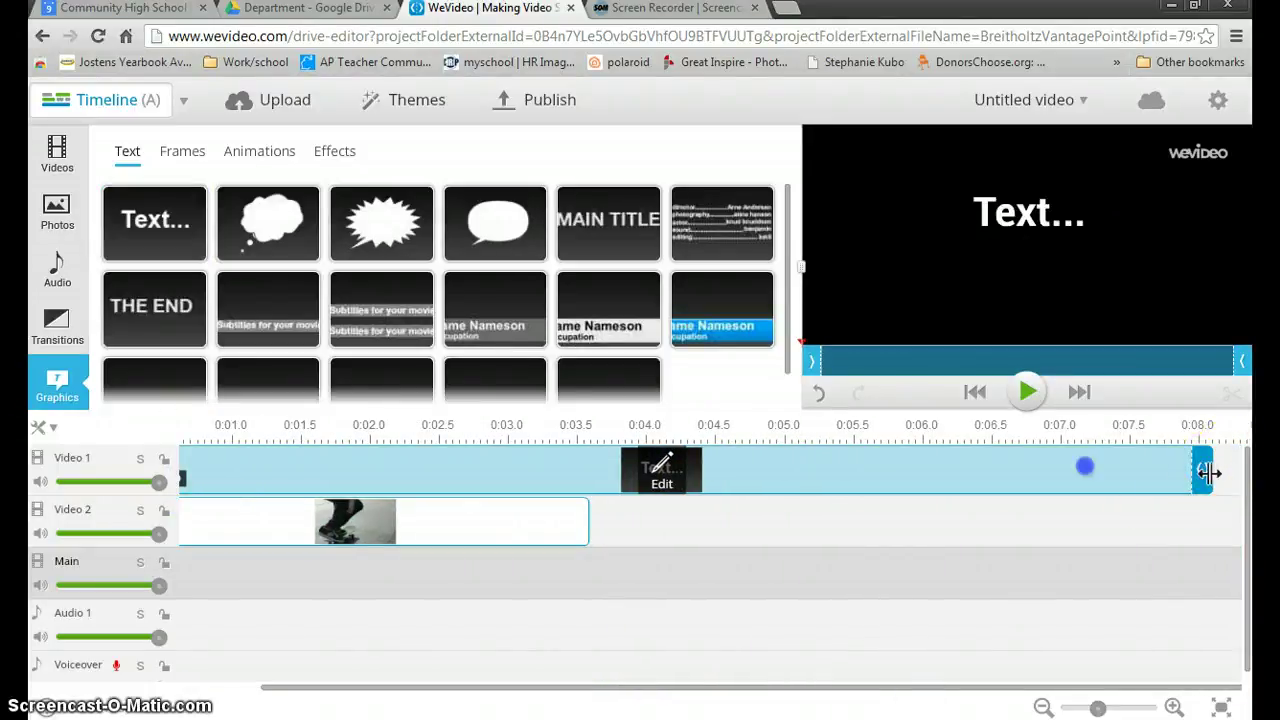
drag(1203, 468, 300, 445)
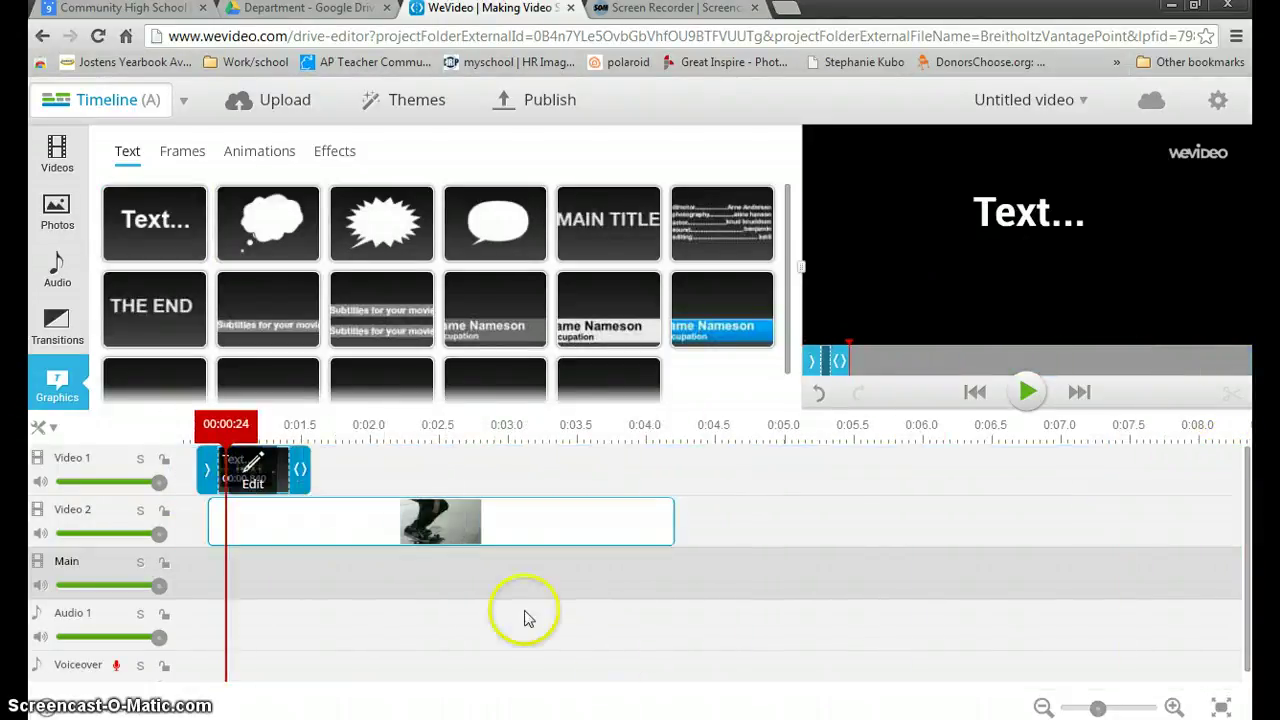
click(435, 530)
drag(435, 530, 544, 530)
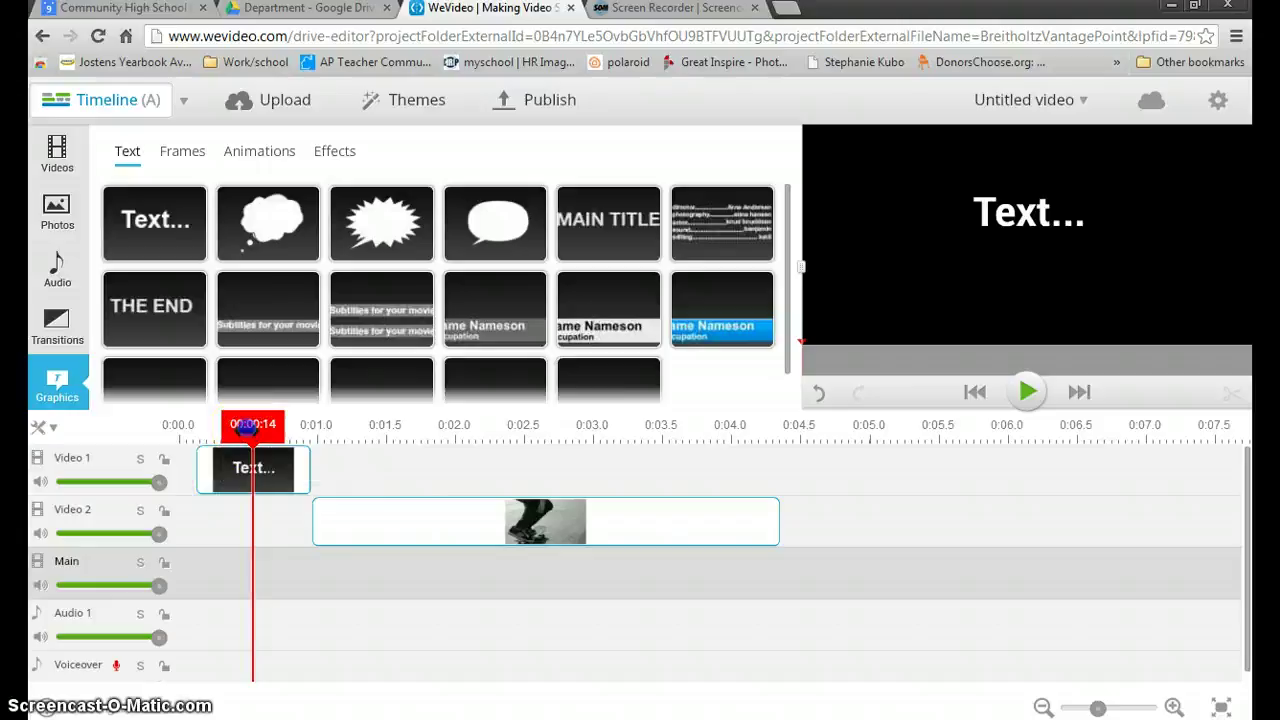
drag(252, 425, 184, 428)
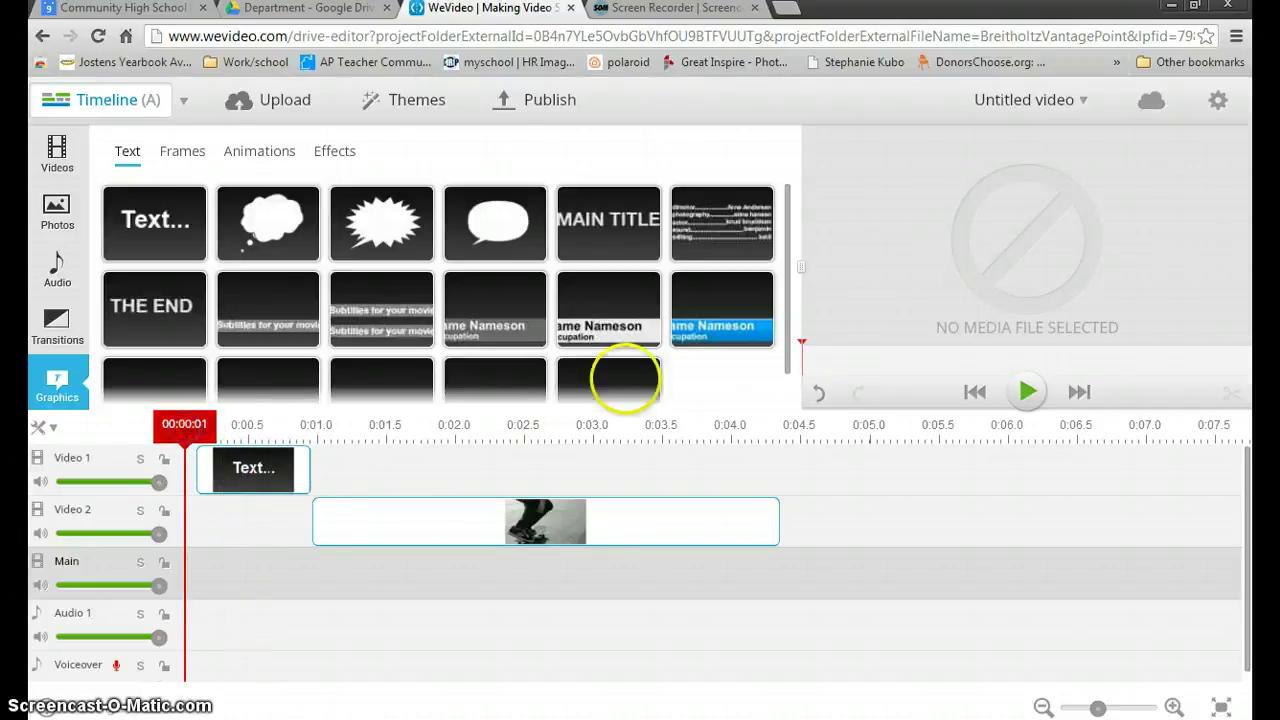
- Preview the title and DSCN1249 clip, then bring up the theme gallery
click(1027, 391)
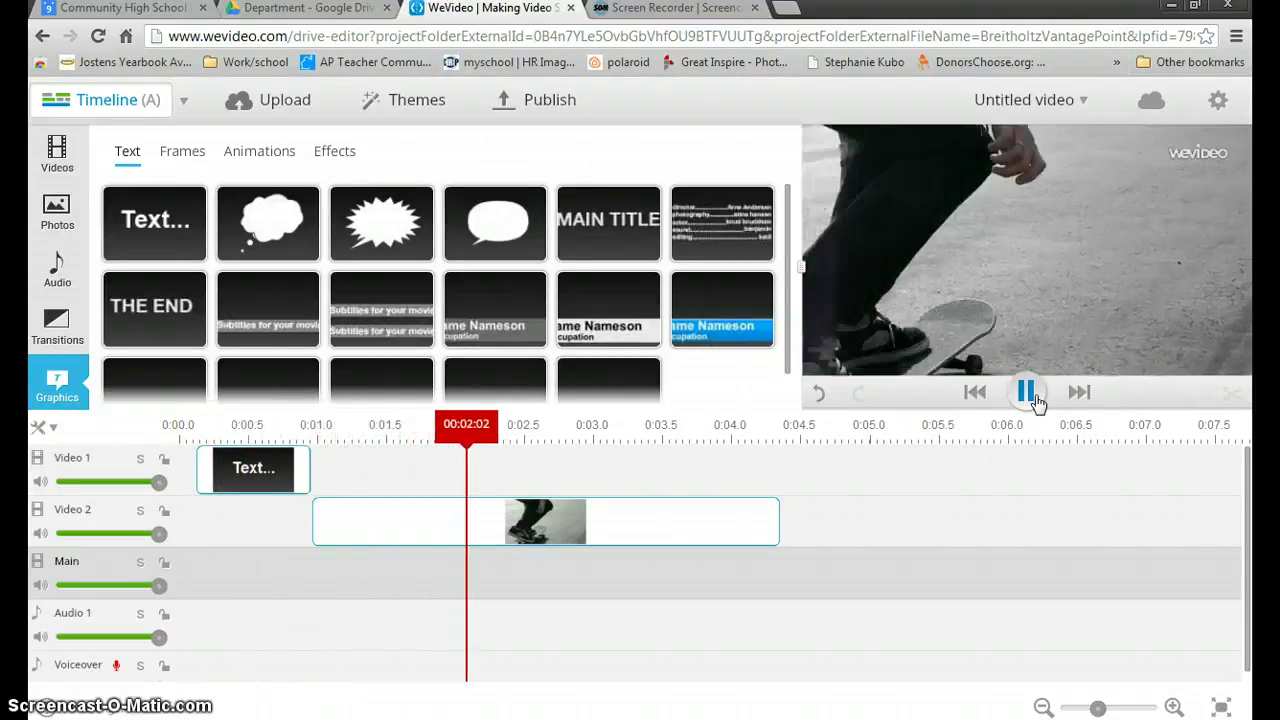
click(1027, 392)
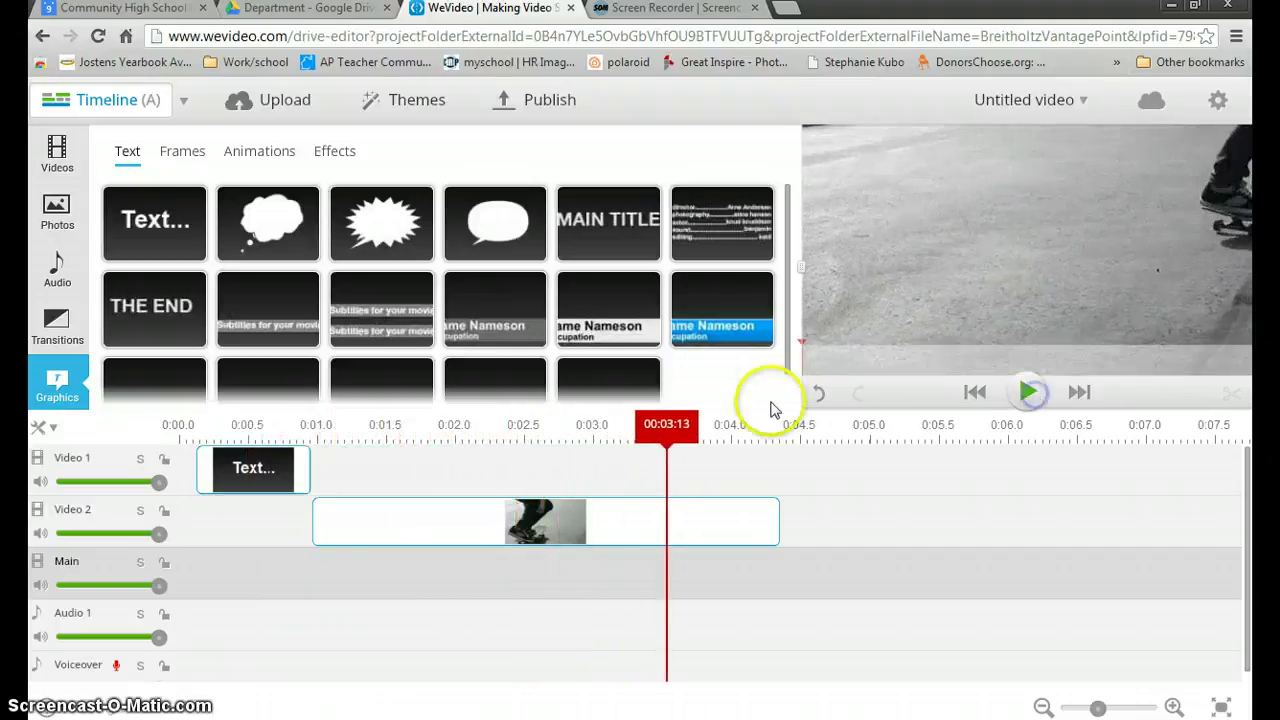
drag(668, 430, 229, 432)
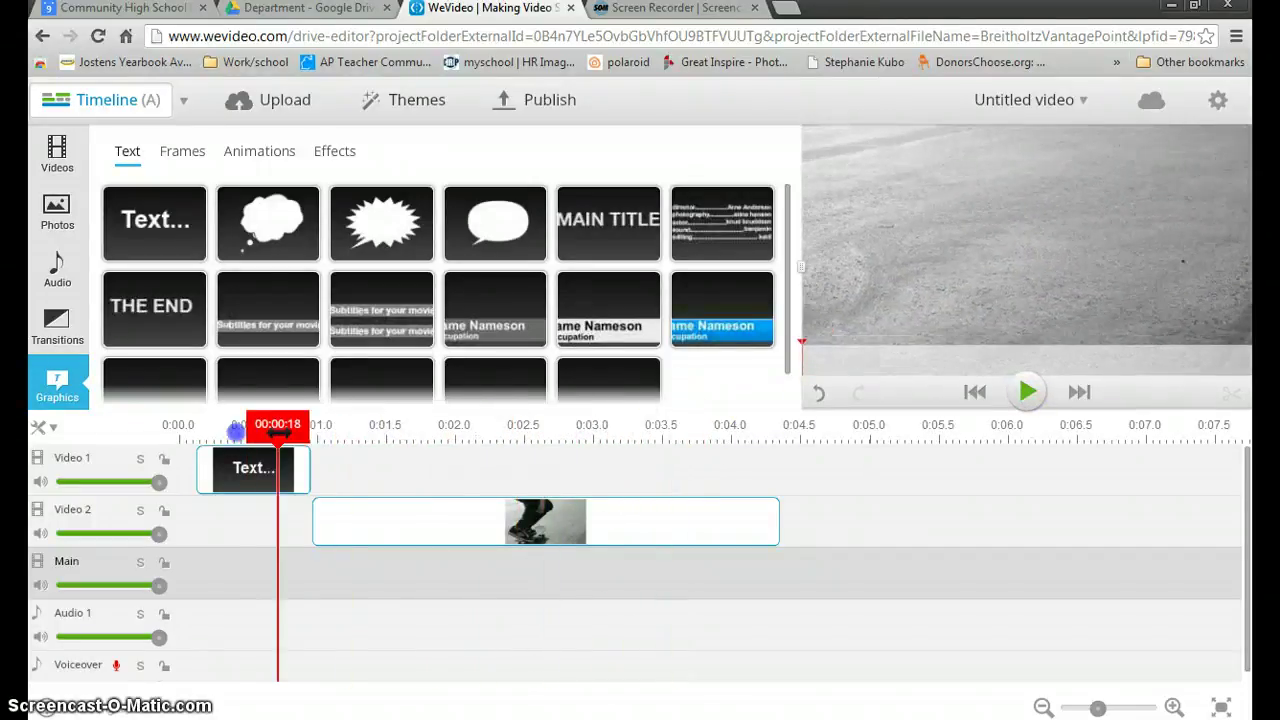
click(278, 155)
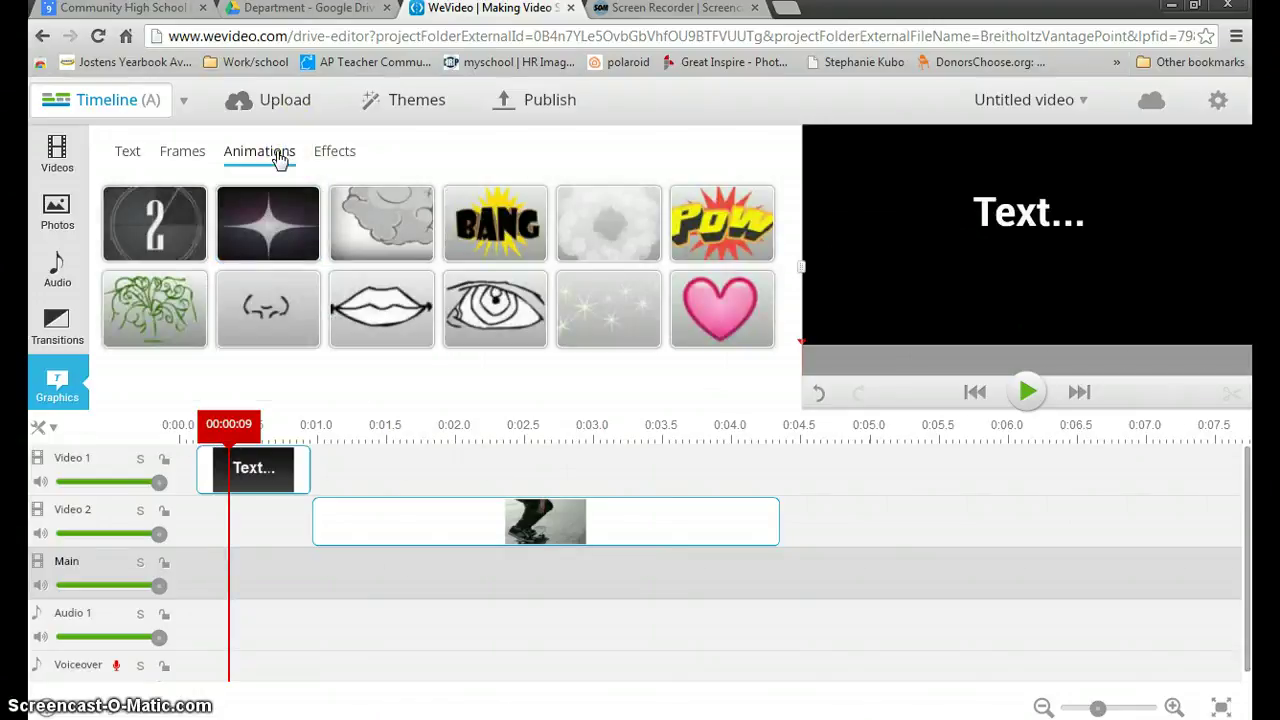
click(417, 105)
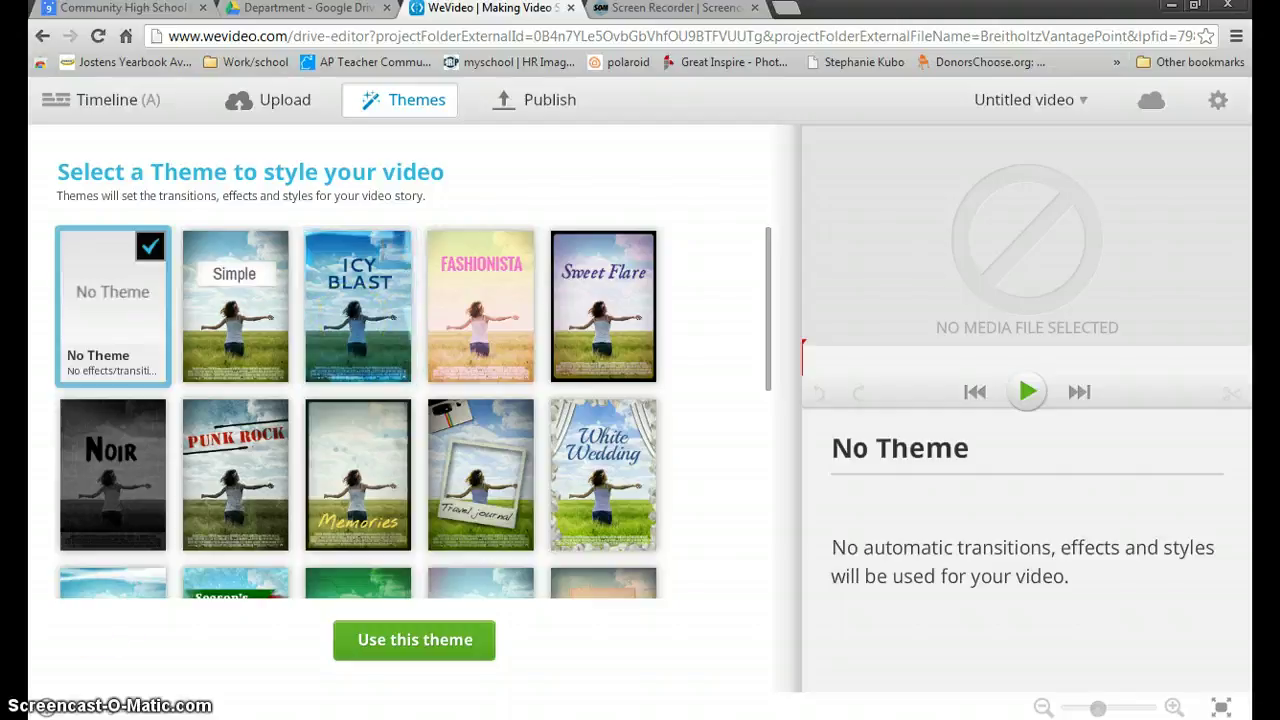
- Preview the video with the Fashionista theme and then the Journey theme
click(490, 316)
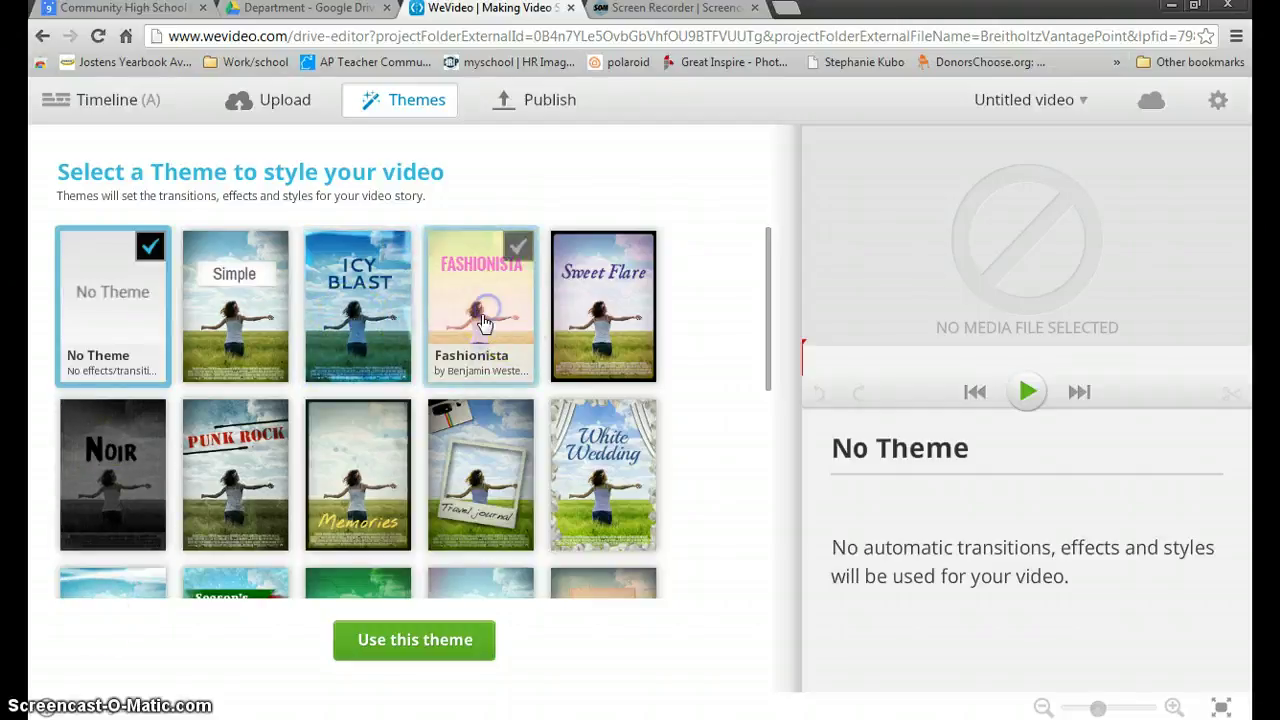
click(903, 372)
click(1017, 390)
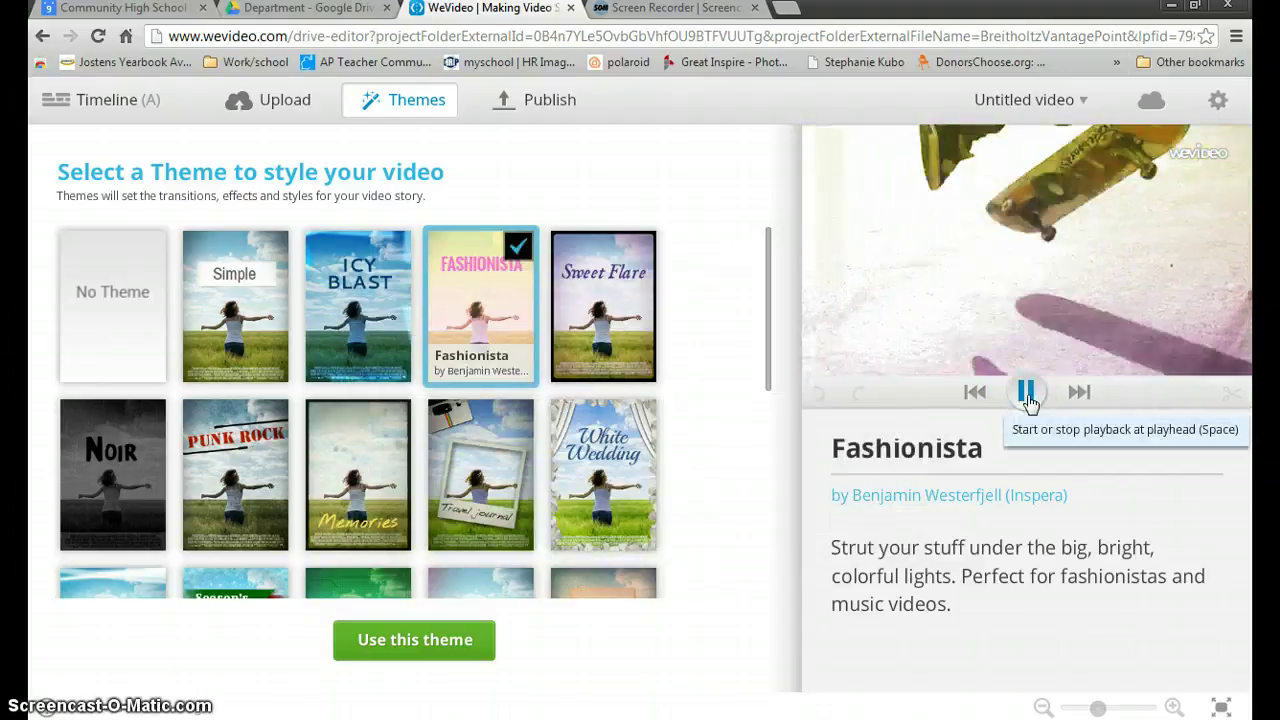
click(1028, 395)
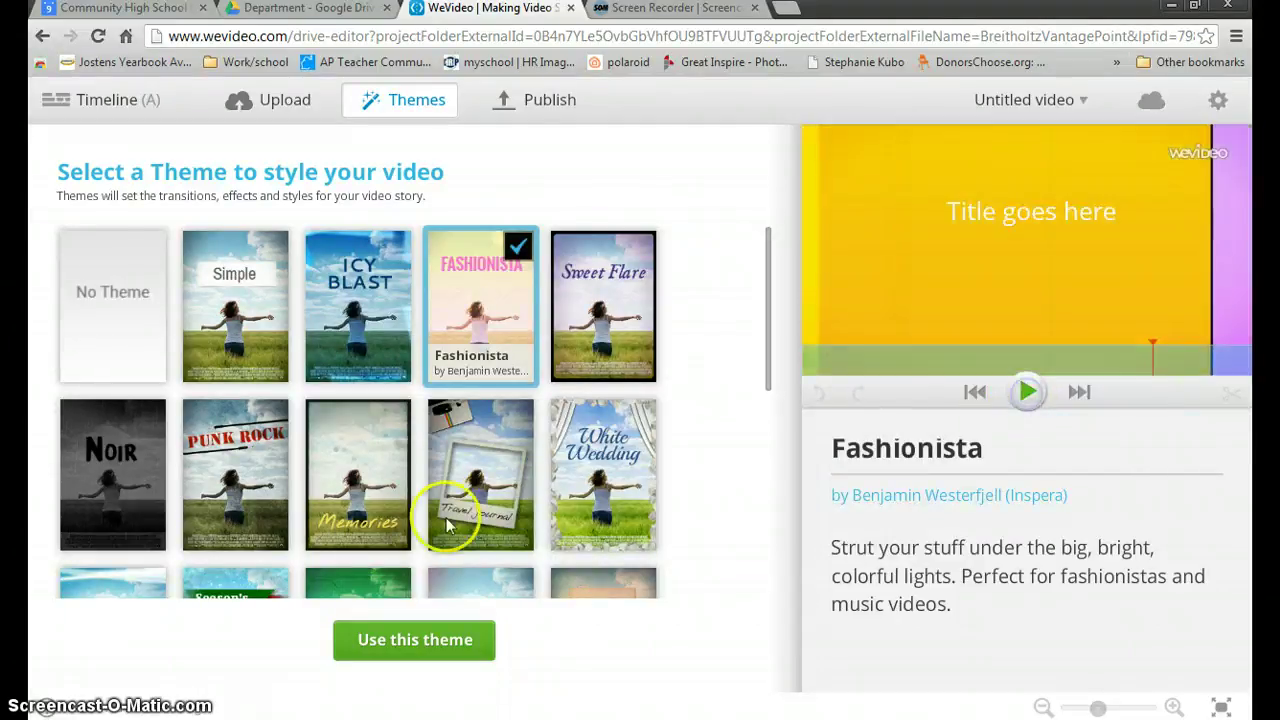
click(497, 490)
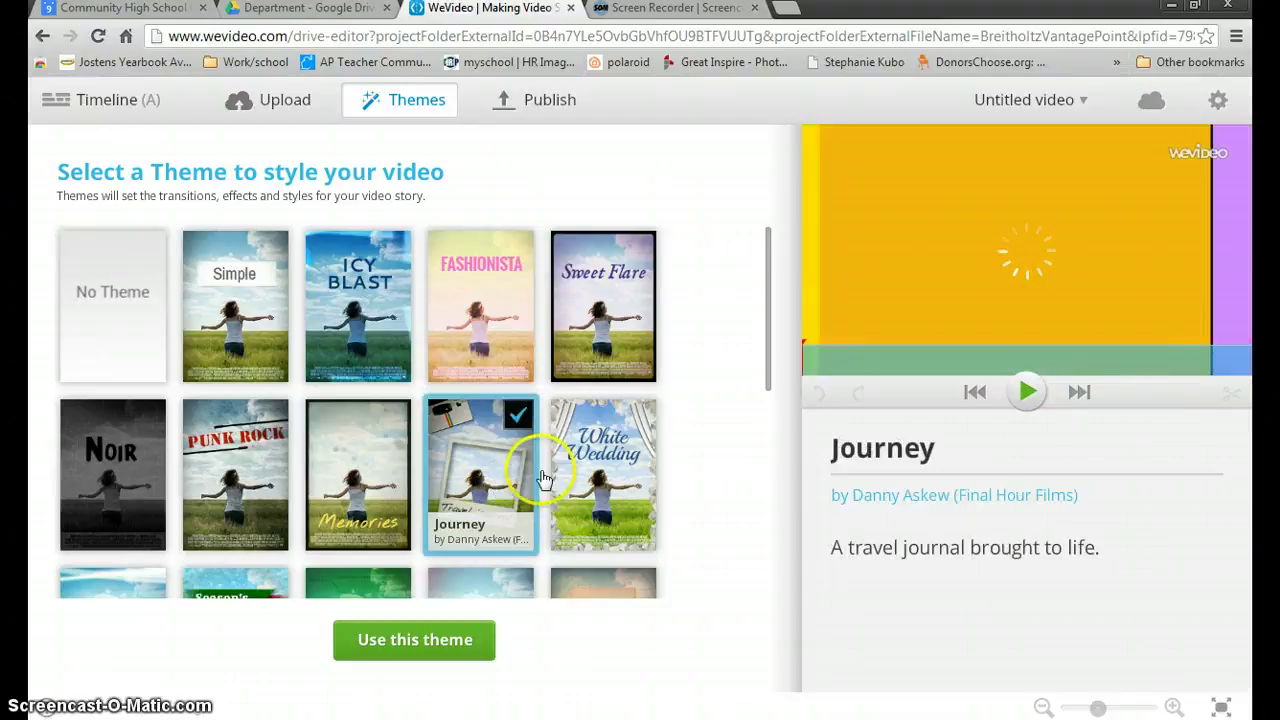
click(1017, 395)
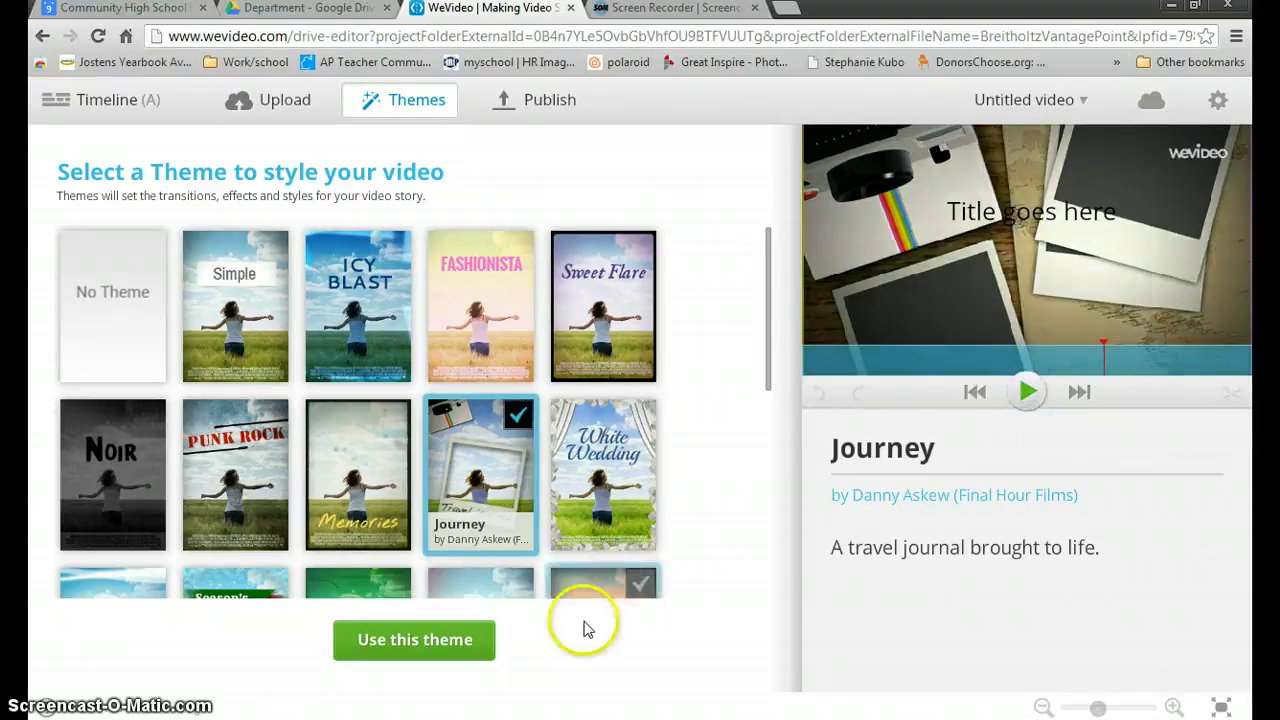
- Apply the Journey theme, confirm the replacement, and preview its title card
click(445, 641)
click(557, 484)
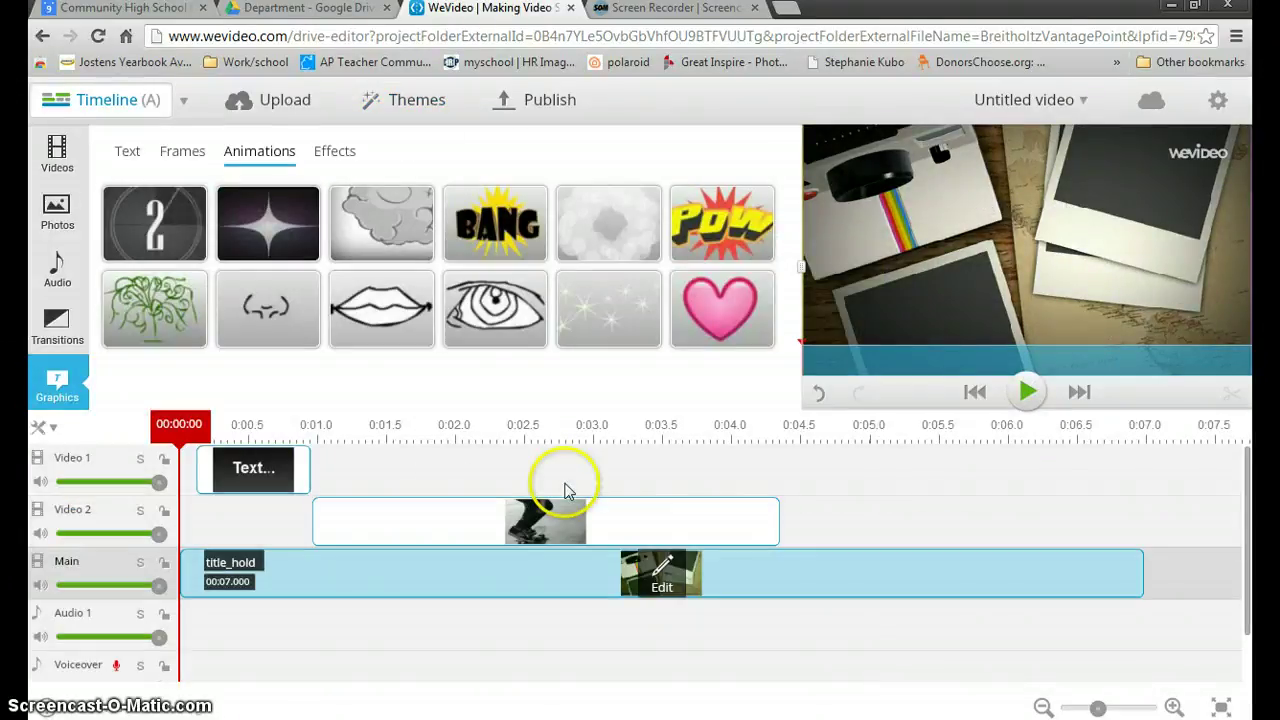
click(866, 585)
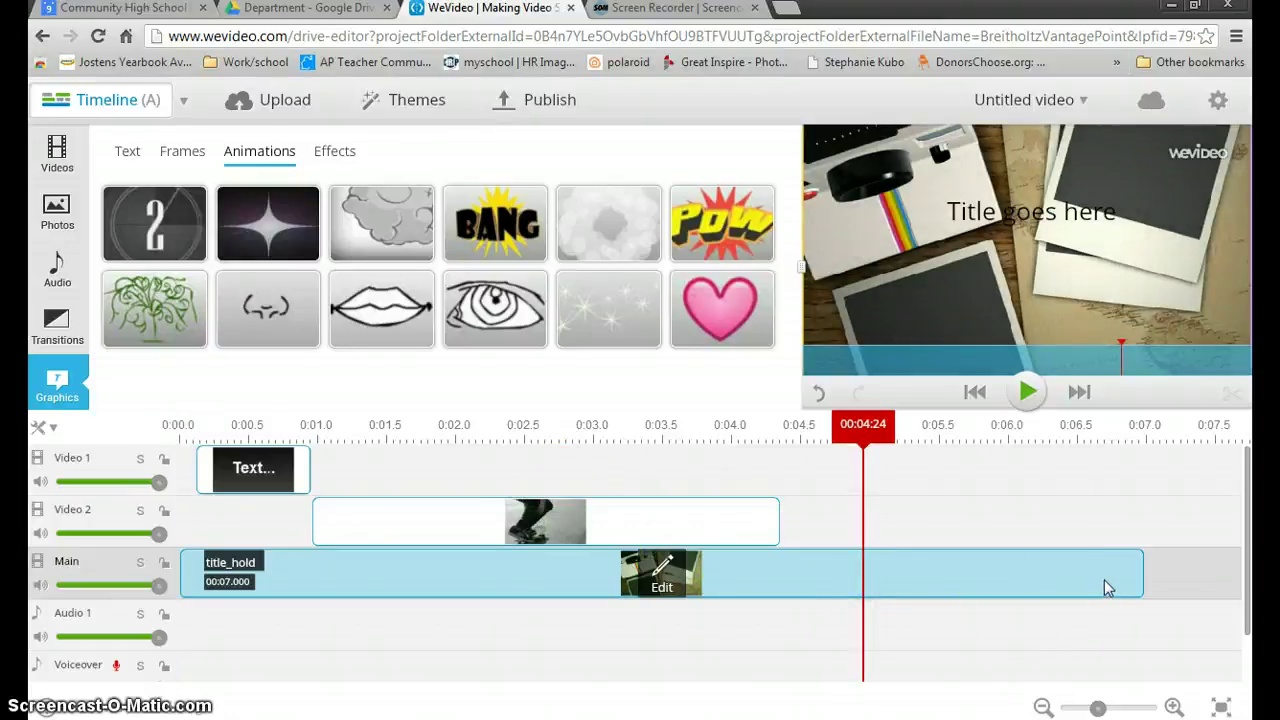
drag(608, 586, 518, 580)
click(245, 582)
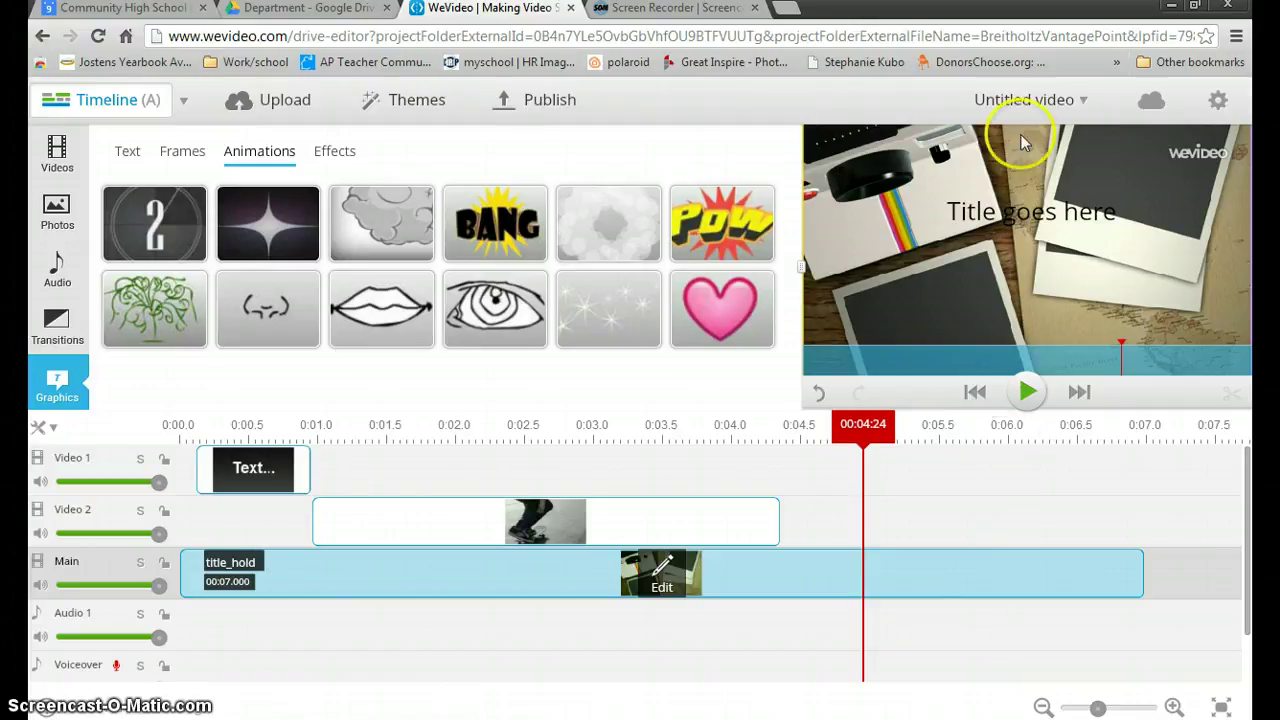
- Open the project panel, start renaming, then discard it to keep Untitled video
click(1014, 104)
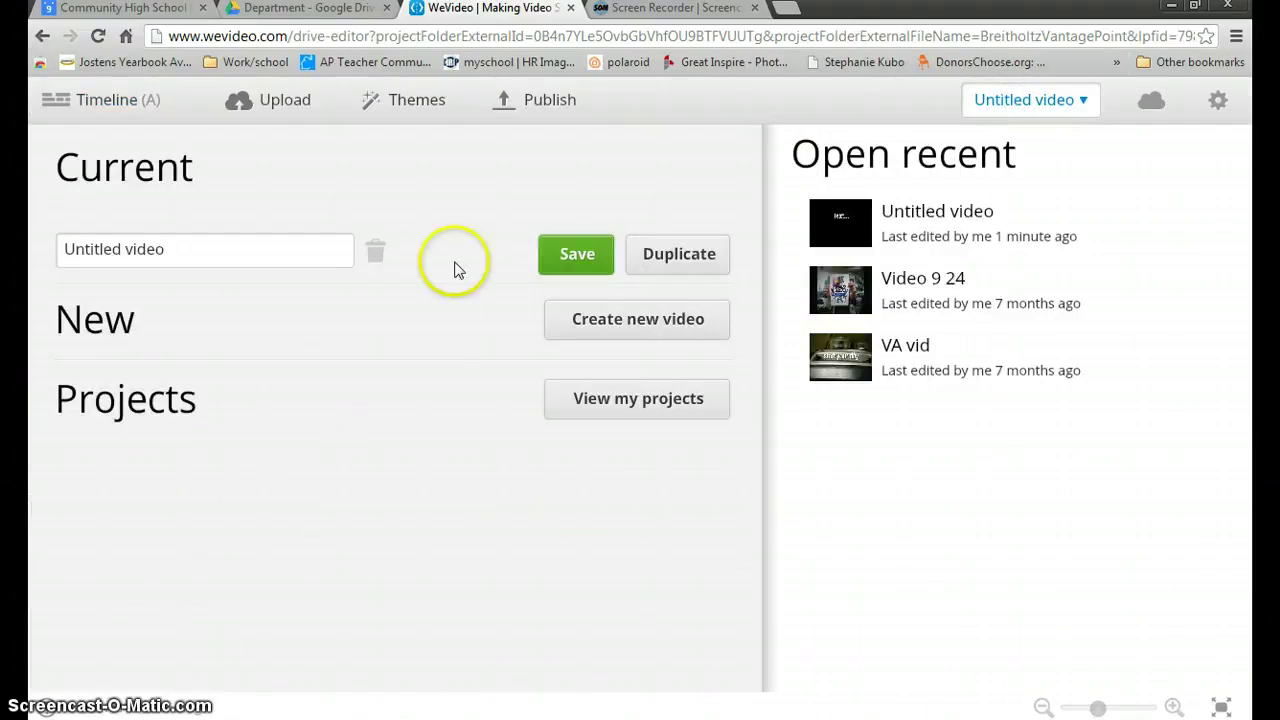
click(300, 254)
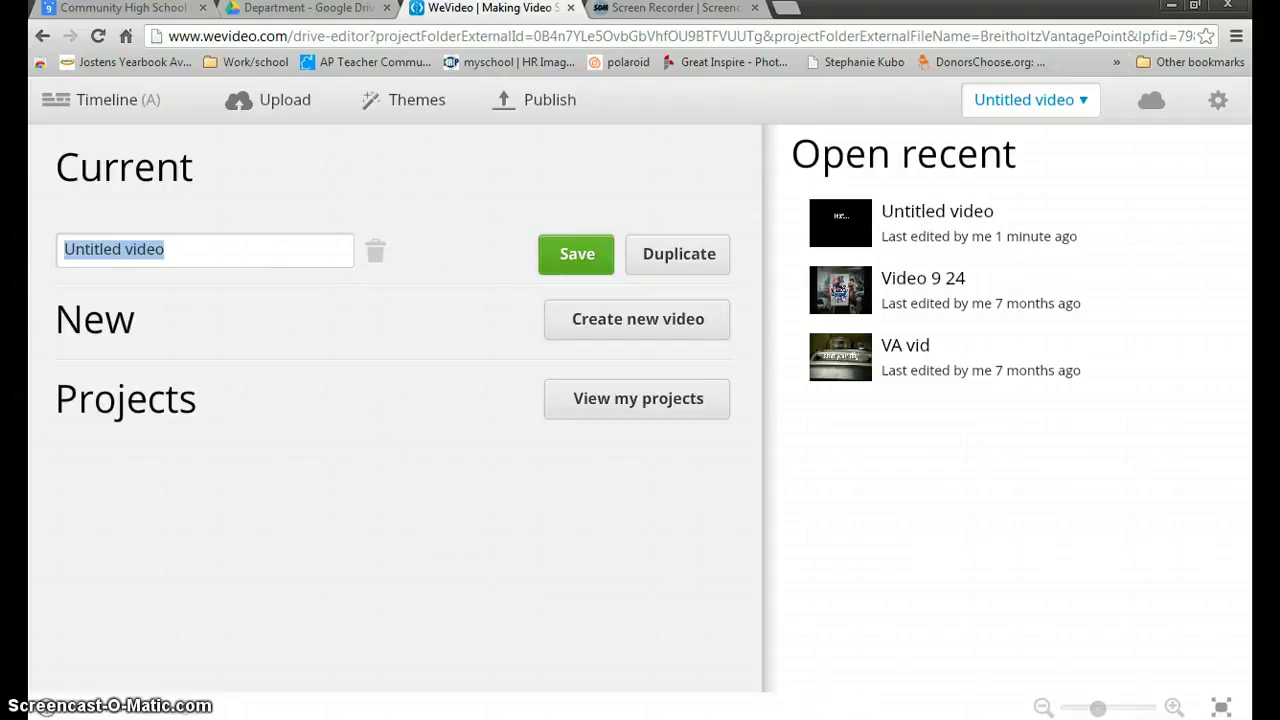
text(Breitholtz)
key(Escape)
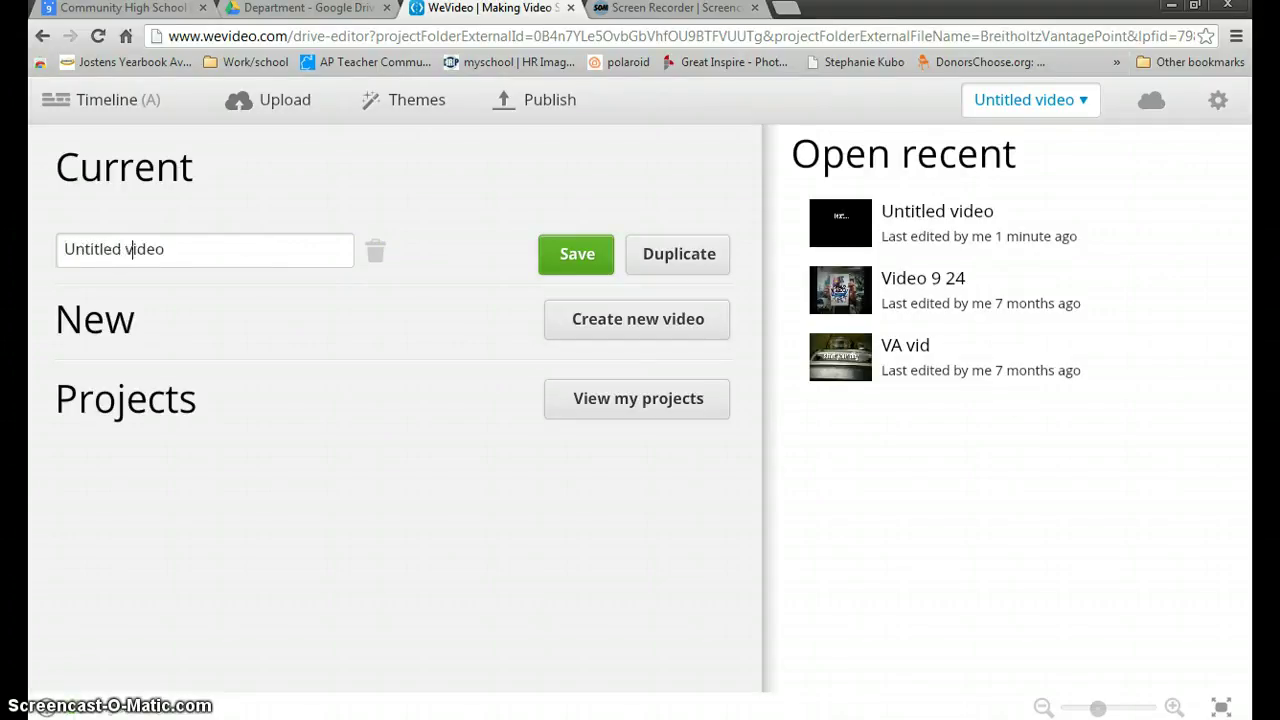
drag(186, 249, 40, 252)
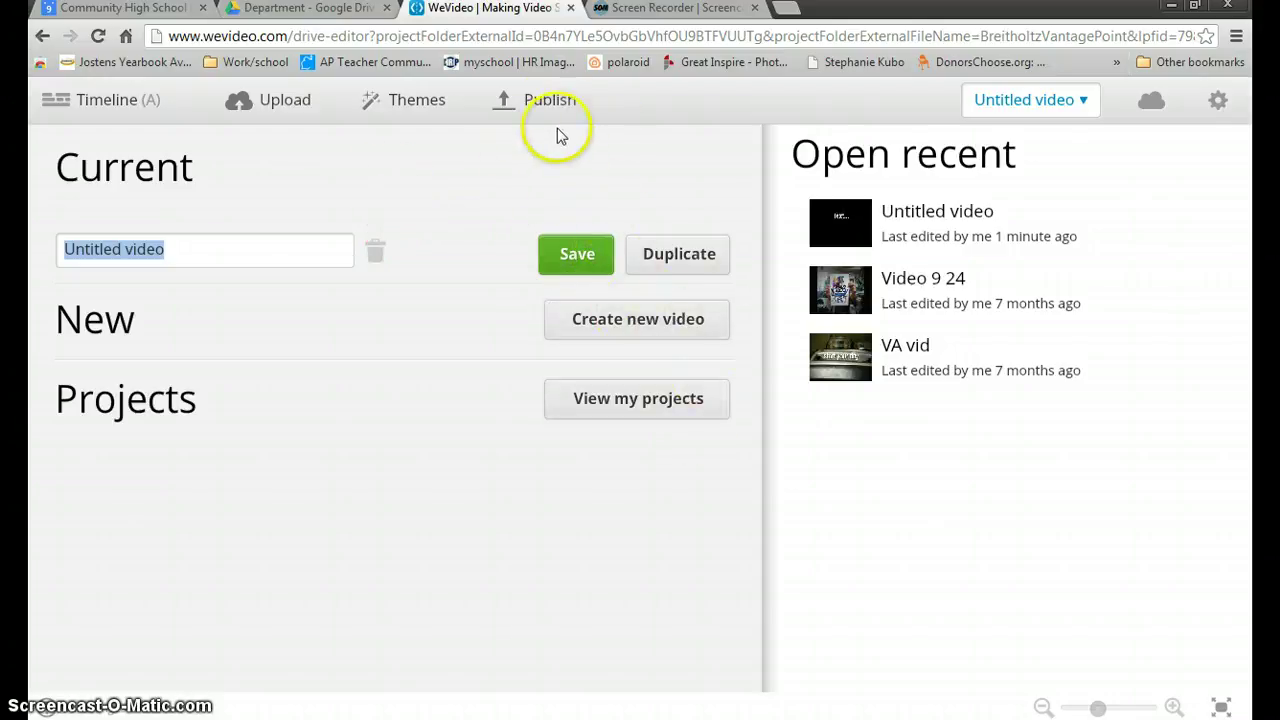
- Title the video BreitholtzVantagePoint in the Publish dialog
click(553, 102)
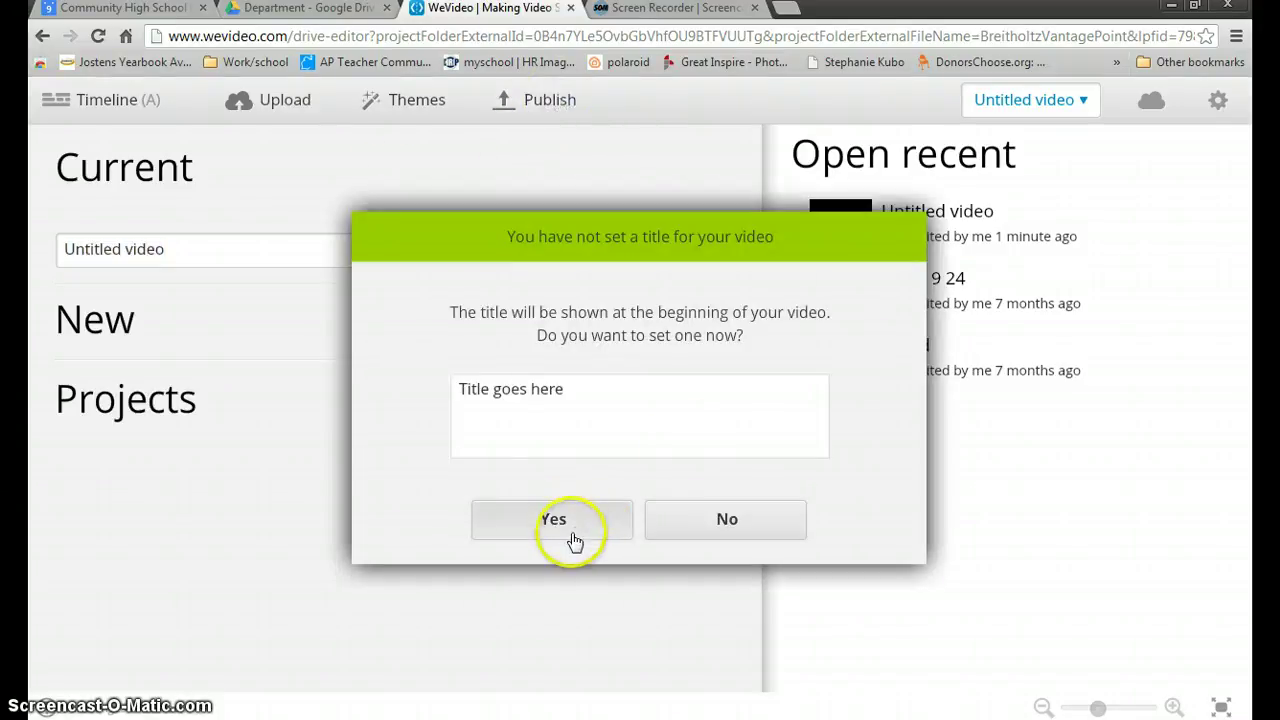
drag(580, 392, 437, 392)
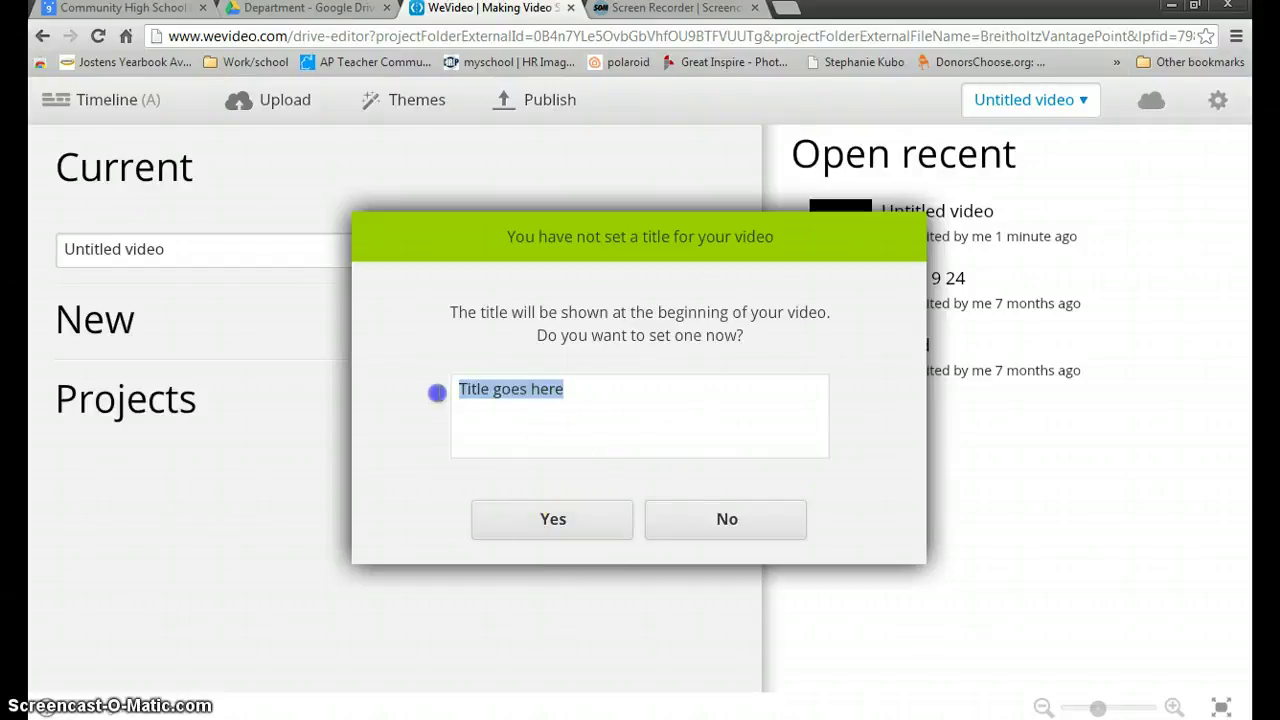
text(BreitholtzVantagePoint)
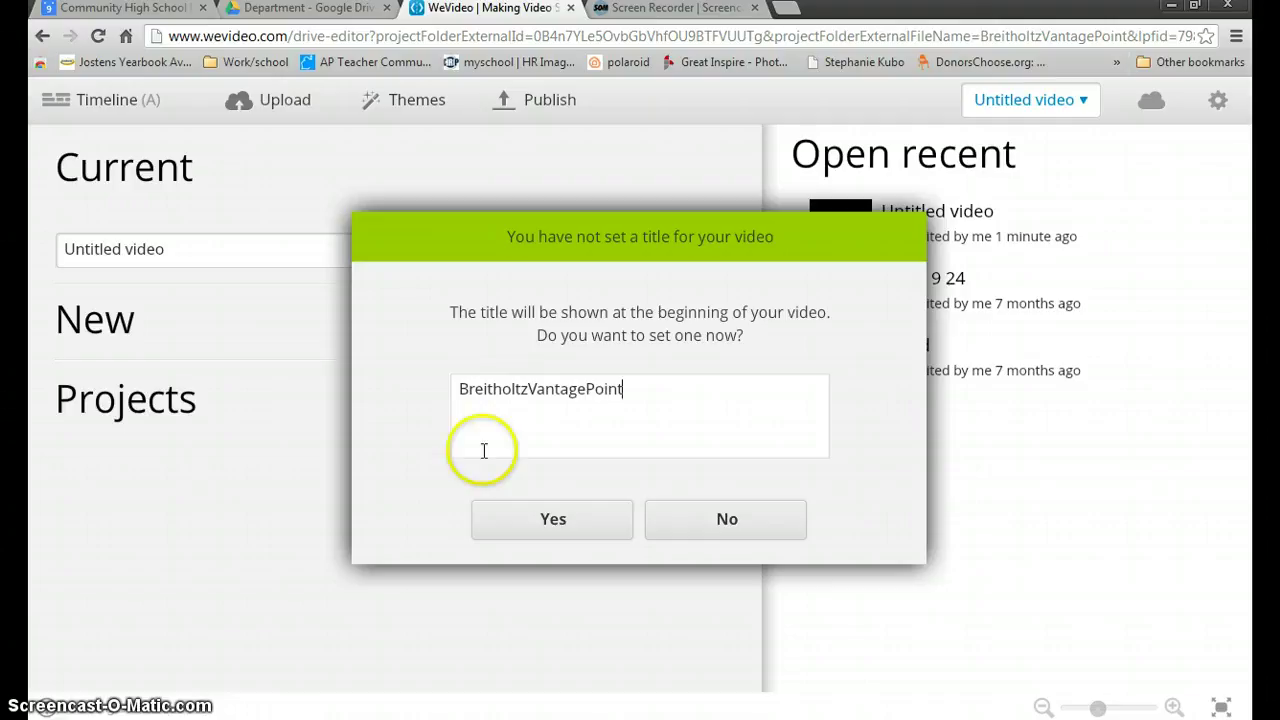
click(588, 528)
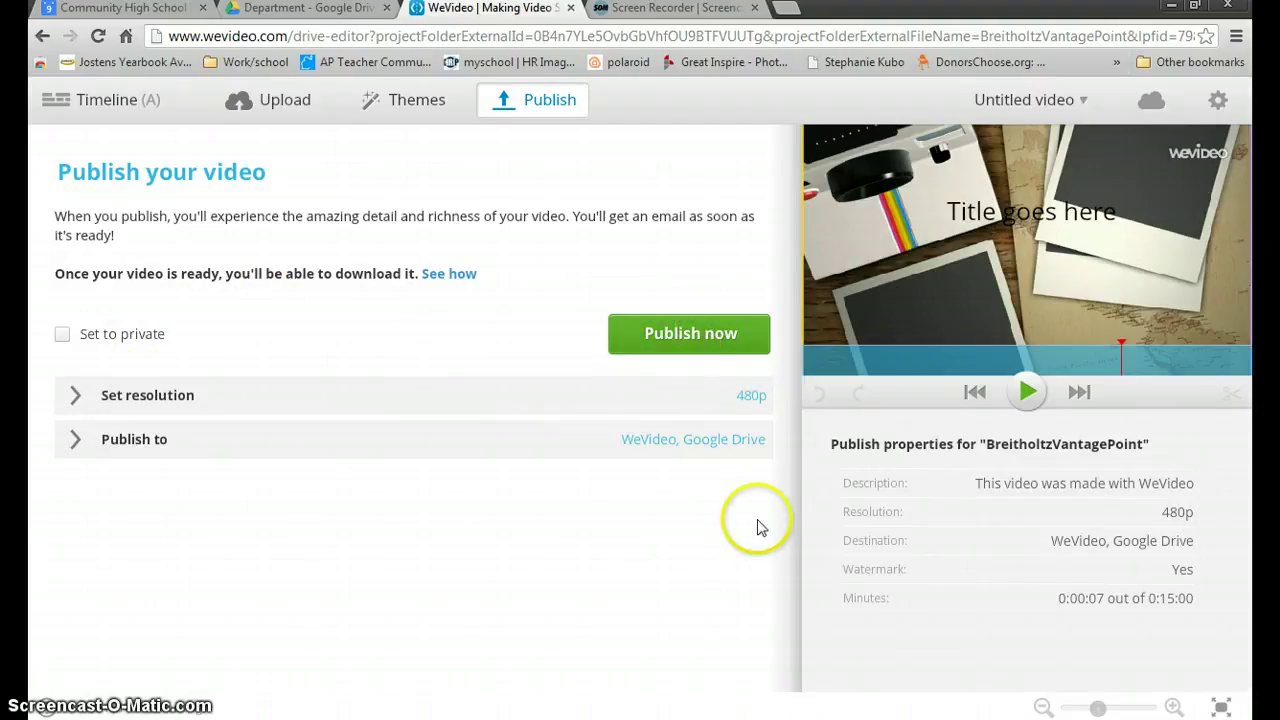
- Toggle the Google Drive destination and publish BreitholtzVantagePoint now
click(387, 443)
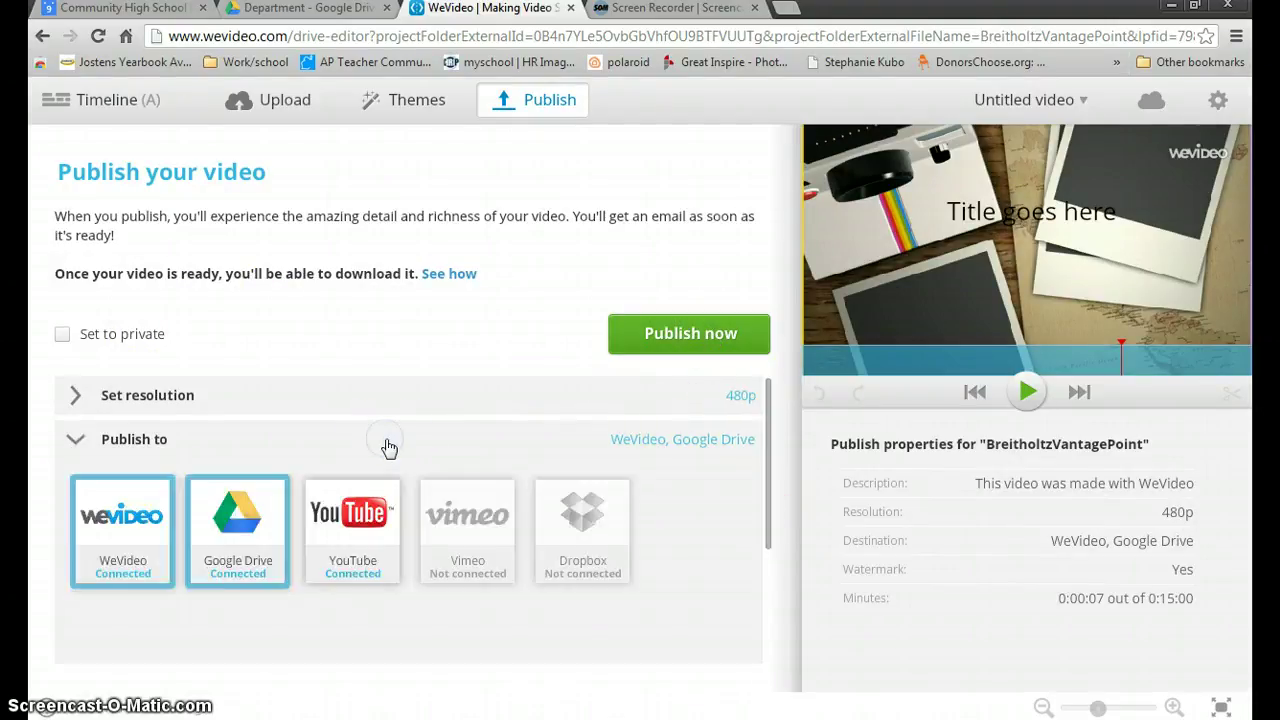
click(234, 547)
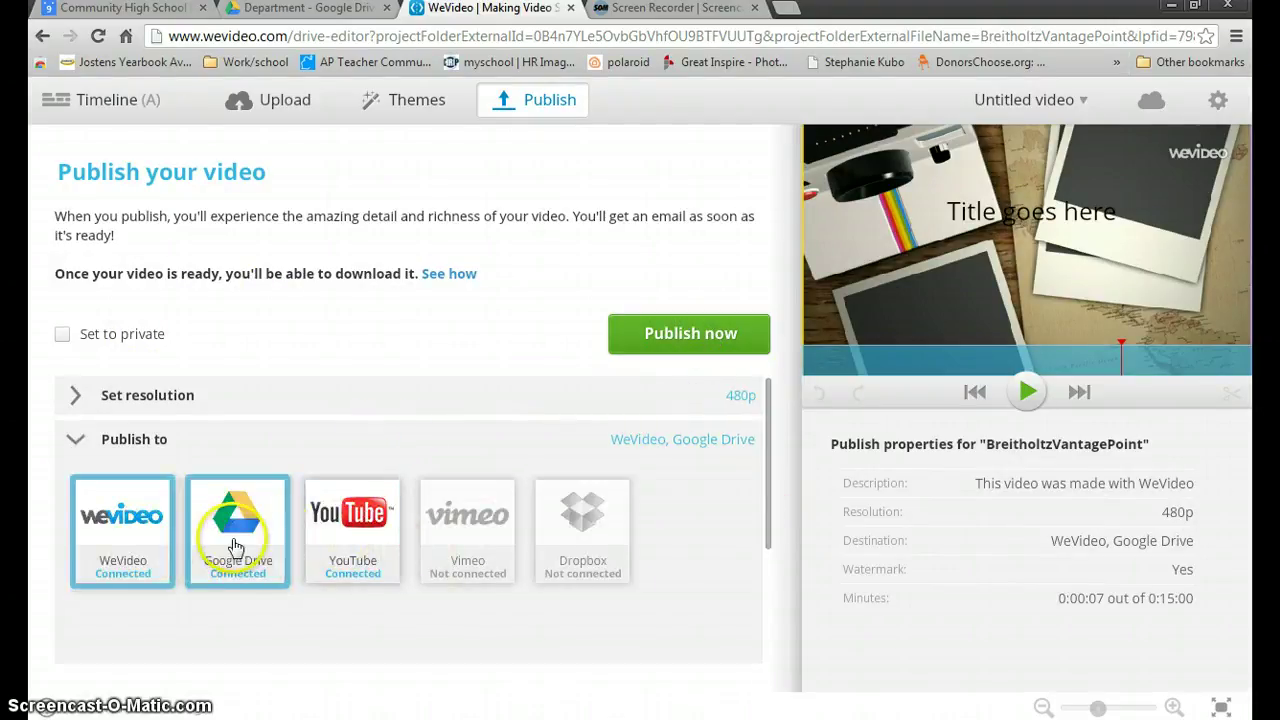
click(234, 545)
click(661, 340)
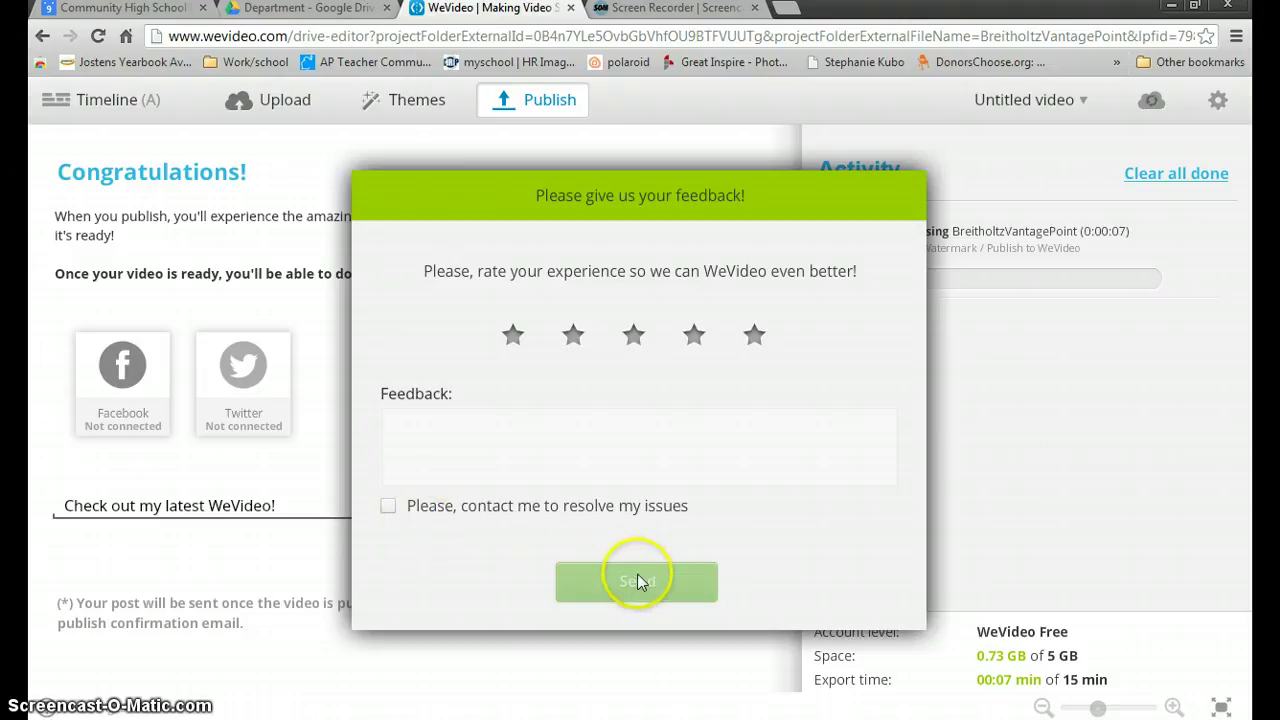
- Give WeVideo a four-star rating and send the feedback
click(575, 466)
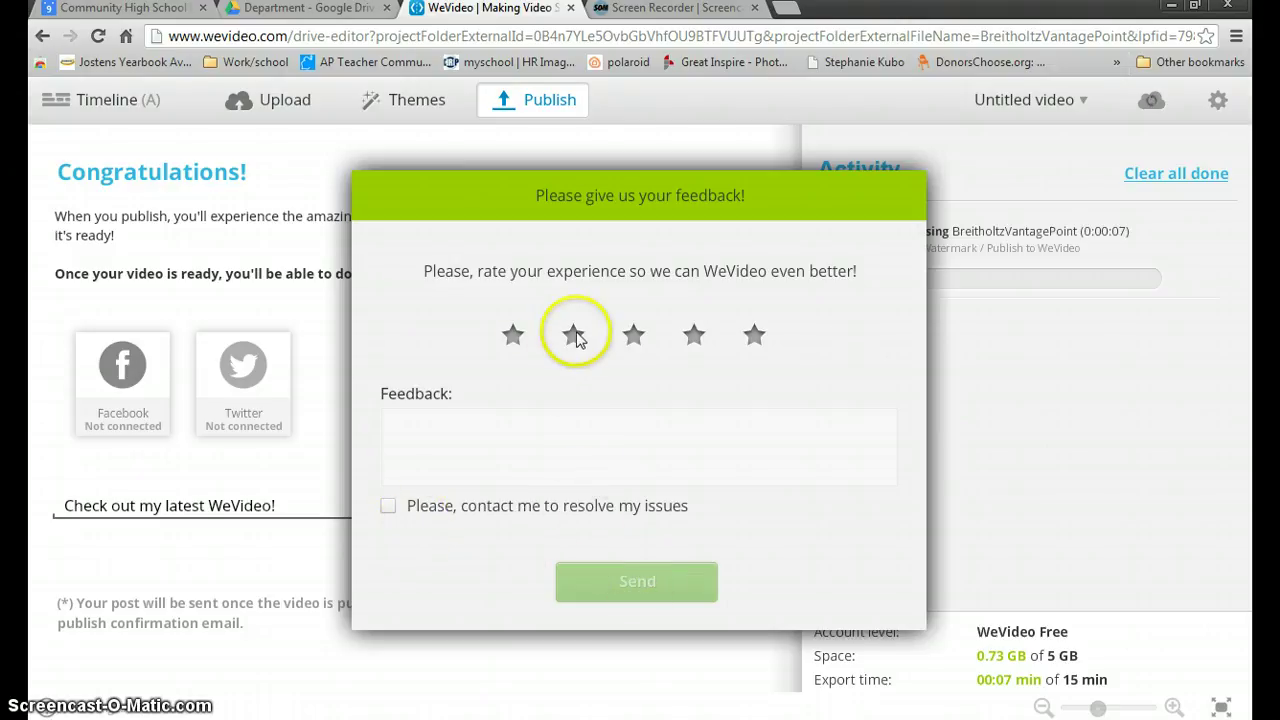
click(633, 335)
click(707, 345)
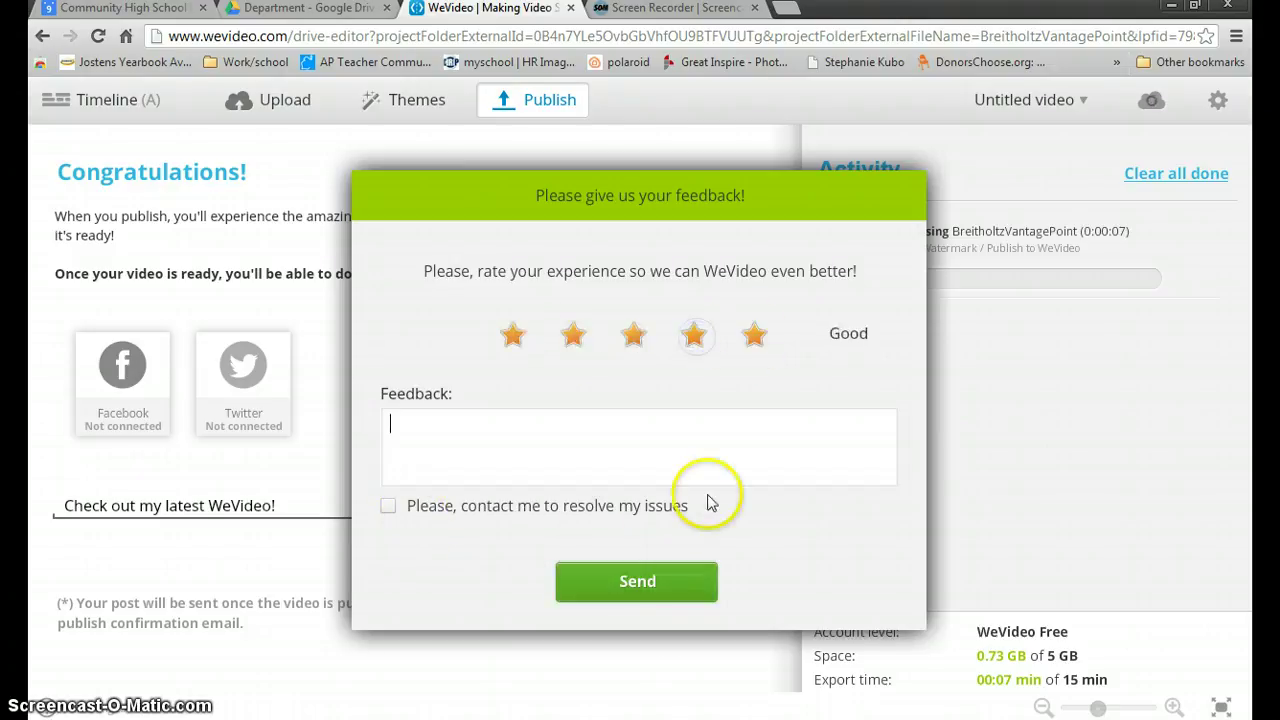
click(662, 595)
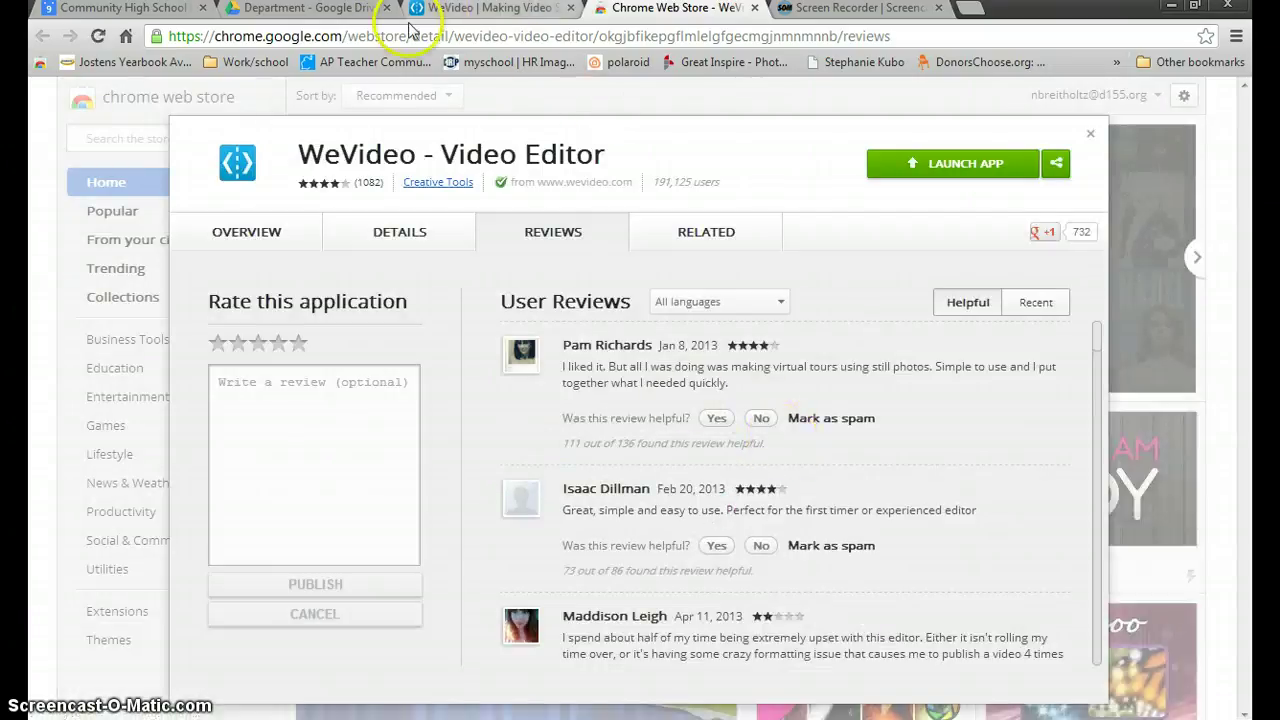
- In Google Drive, browse through the WeVideo folders into BreitholtzVantagePoint and InTheStills
click(260, 28)
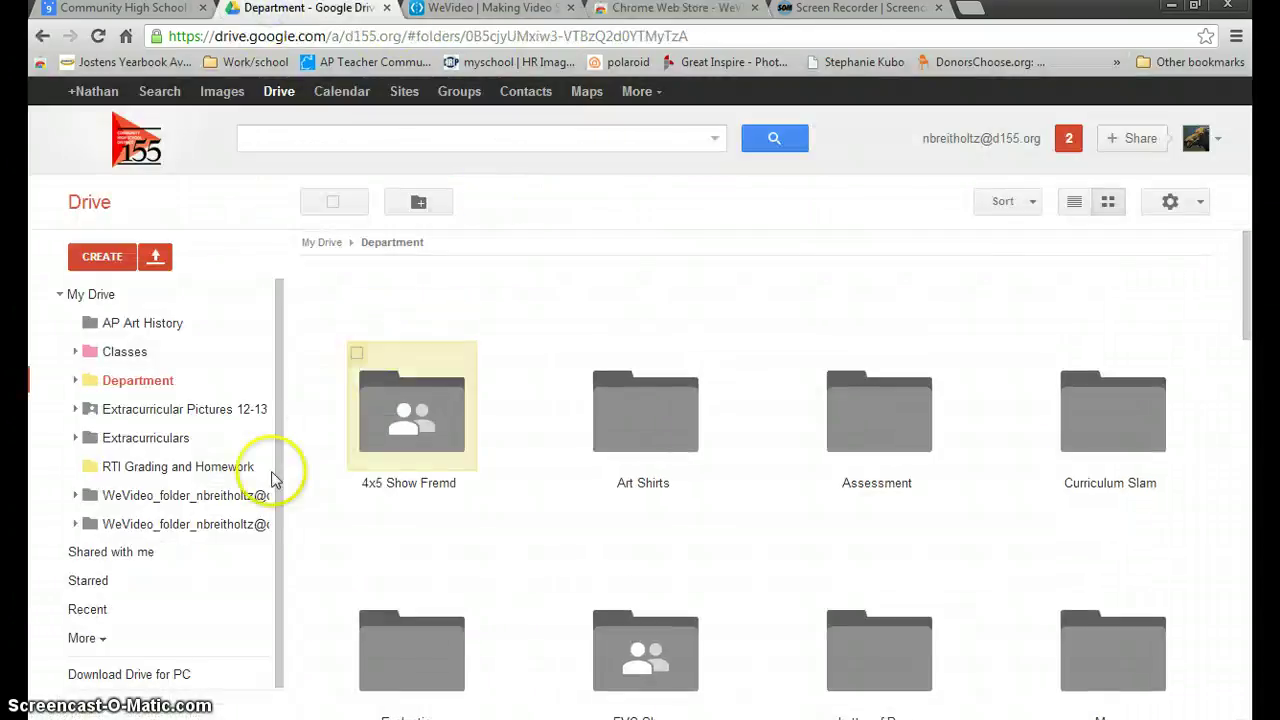
scroll(540, 485, down, 5)
scroll(563, 487, down, 5)
scroll(563, 487, down, 5)
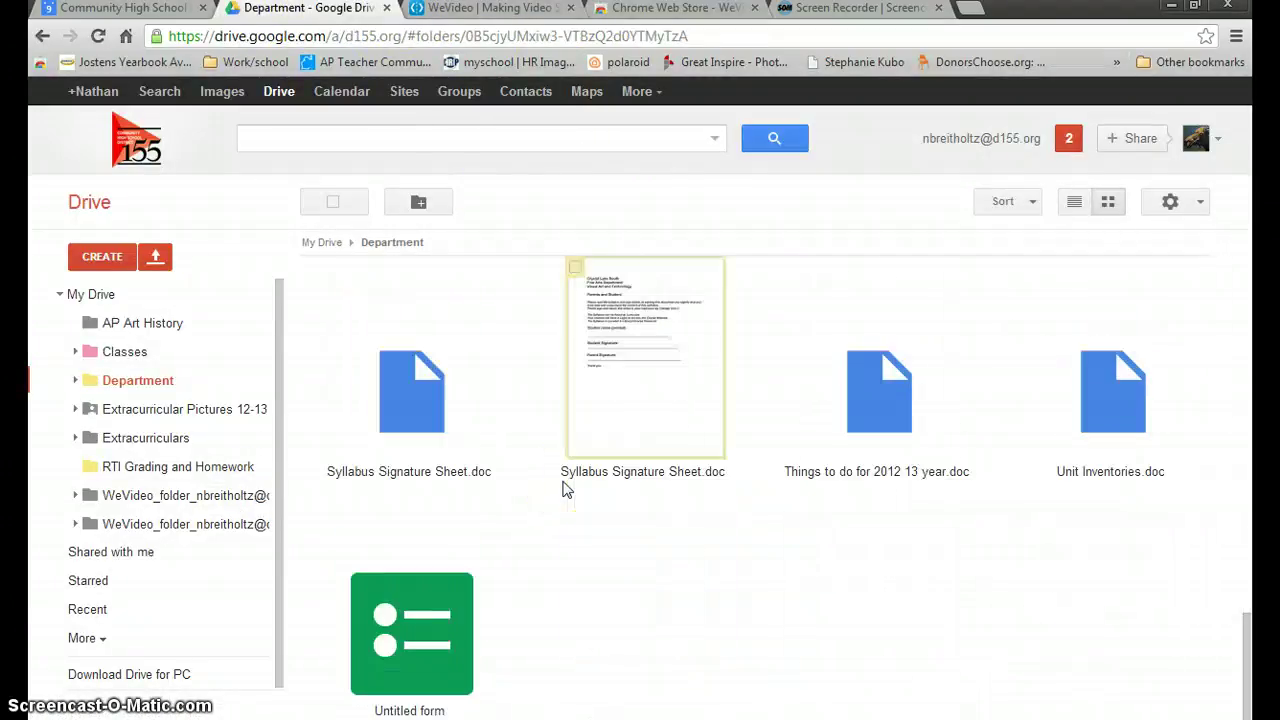
scroll(563, 487, up, 5)
scroll(570, 490, up, 5)
click(172, 497)
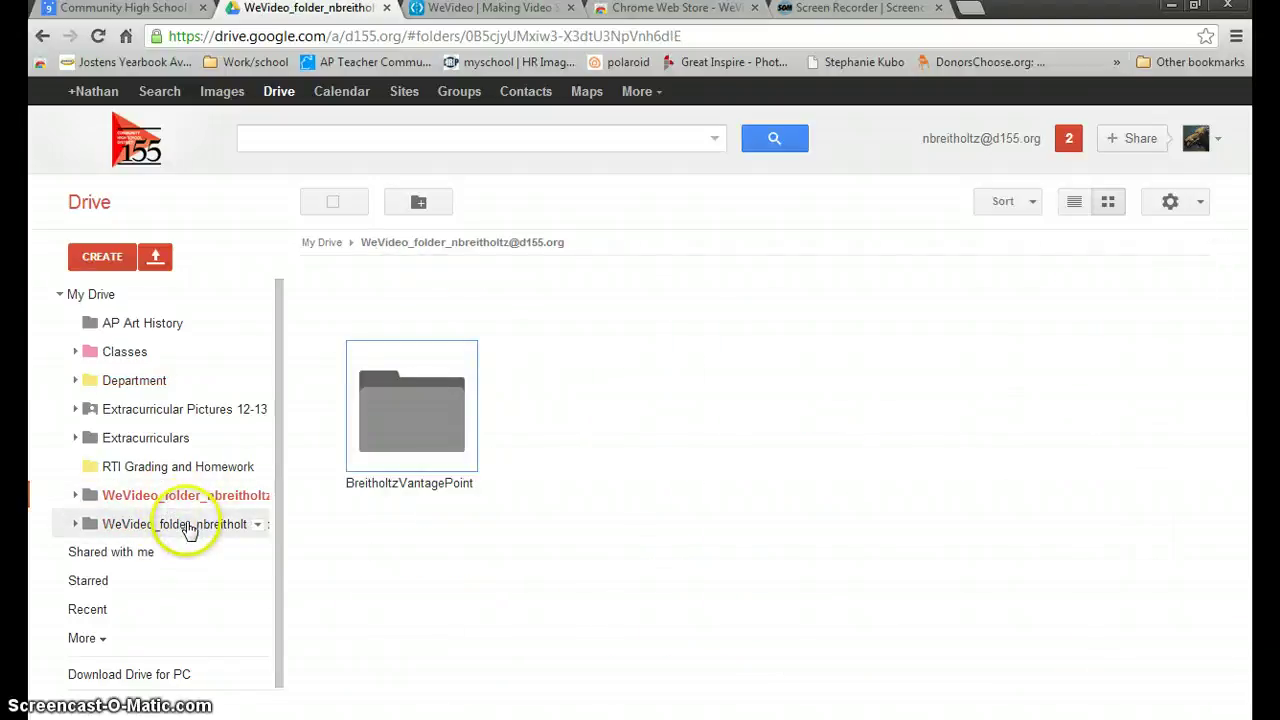
click(193, 529)
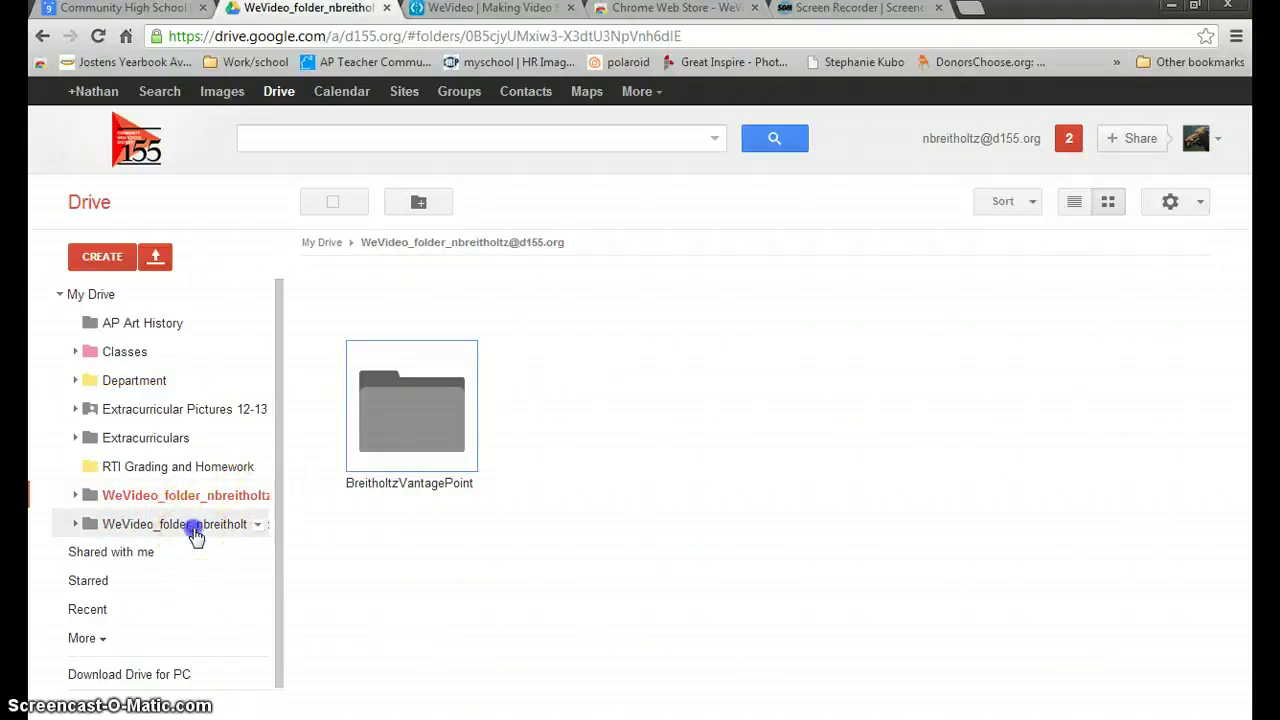
click(430, 453)
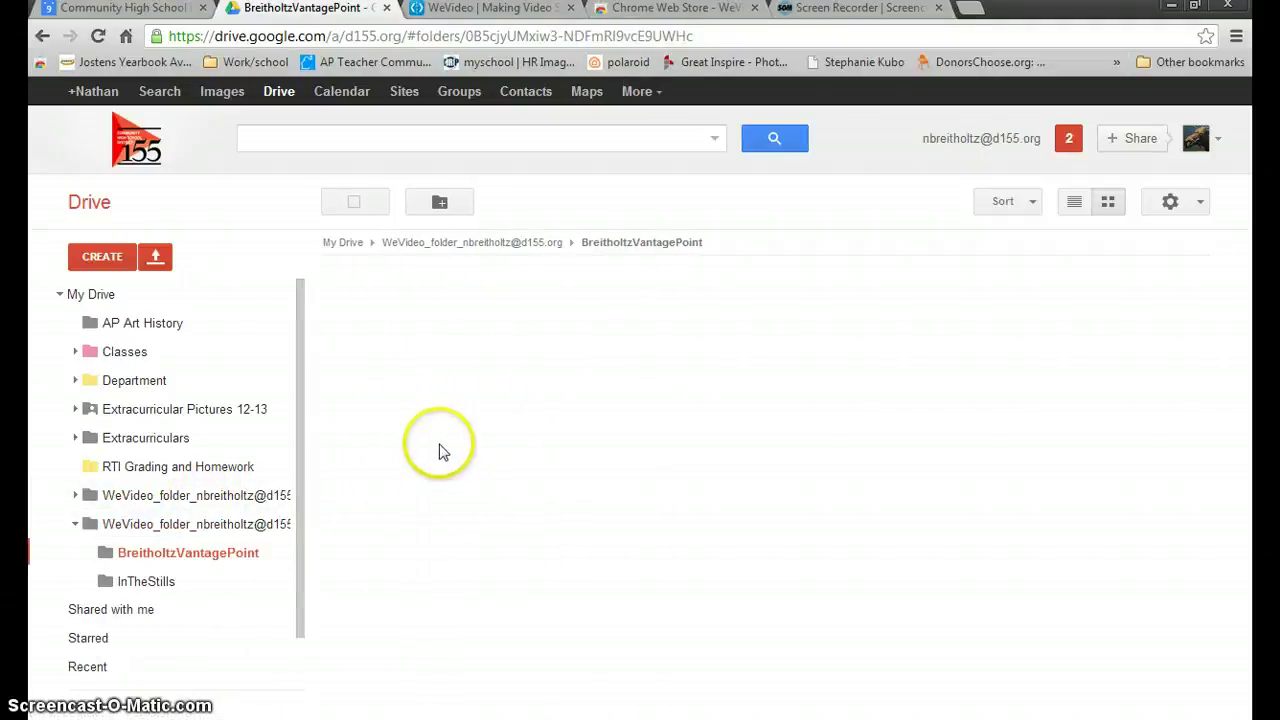
click(150, 580)
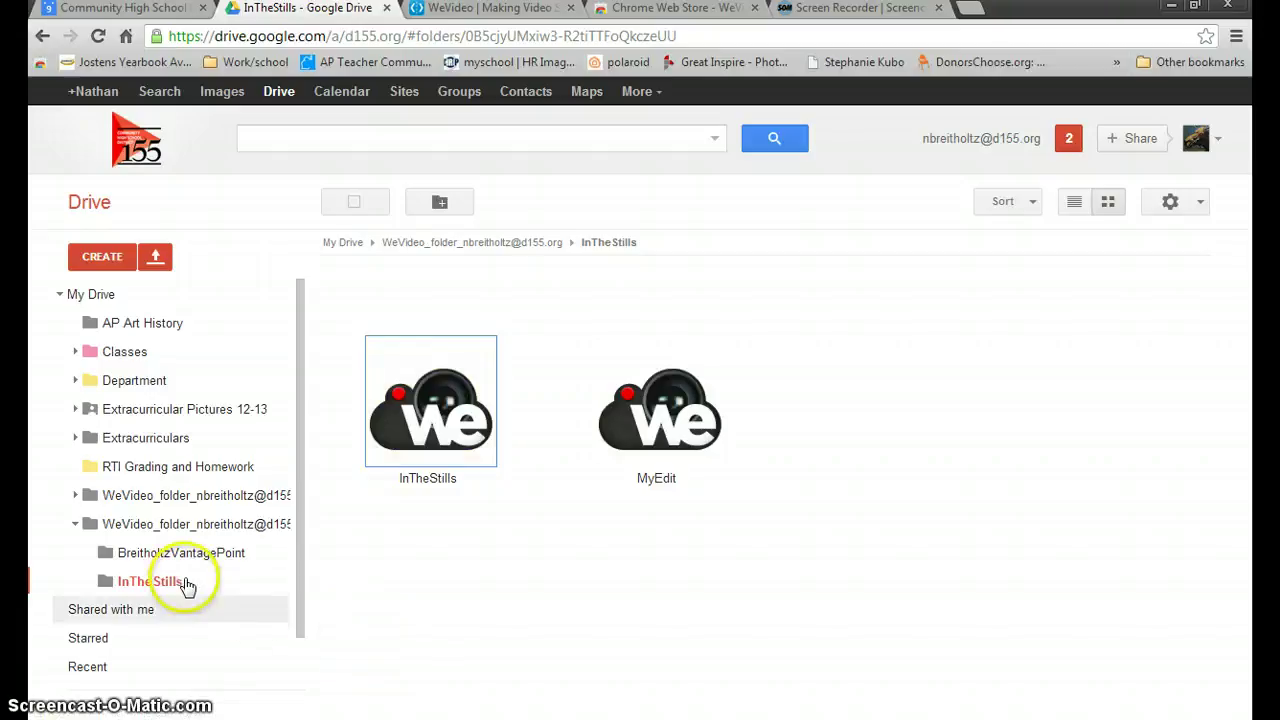
- Return to the first WeVideo folder and open BreitholtzVantagePoint showing Untitled%20video
click(214, 555)
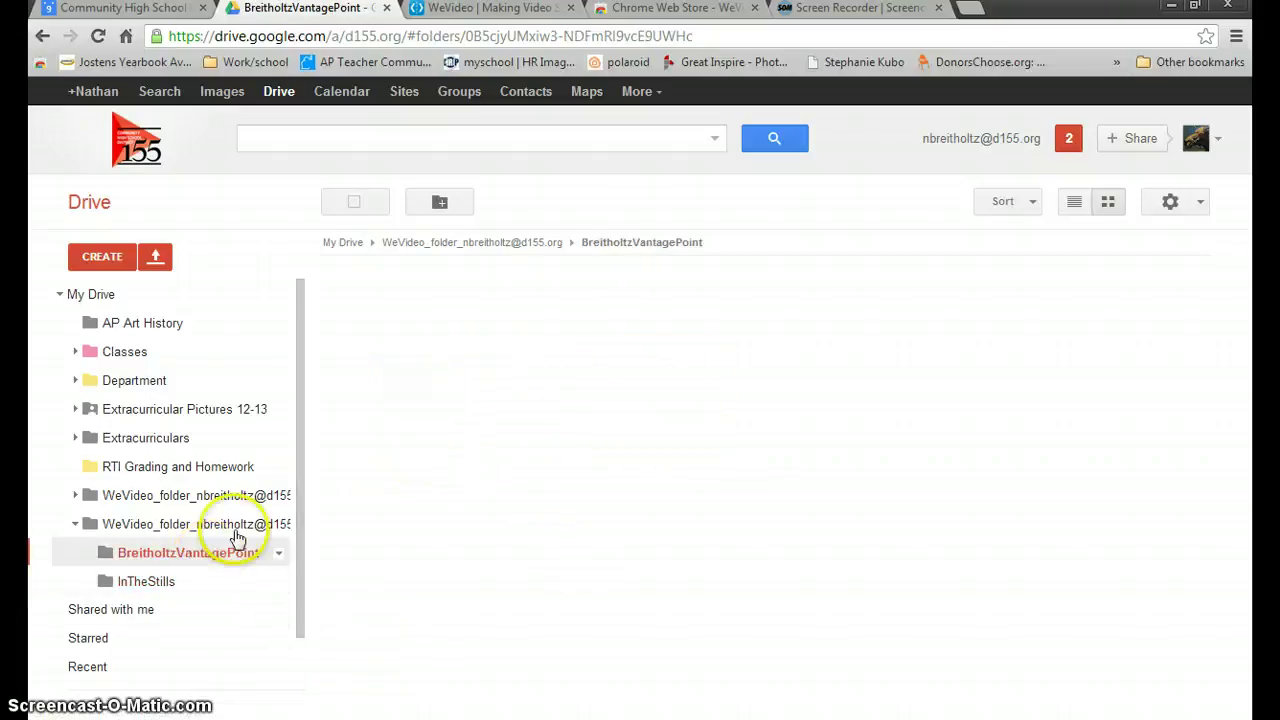
click(245, 524)
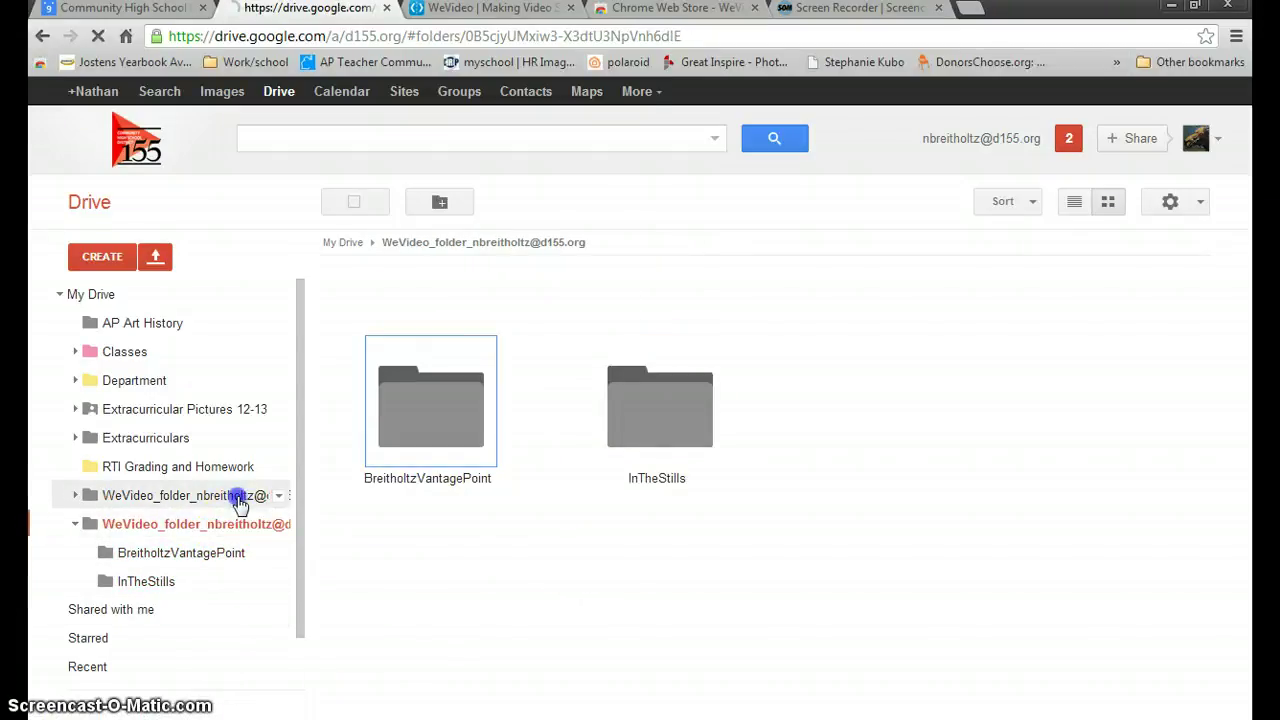
click(277, 495)
double_click(415, 440)
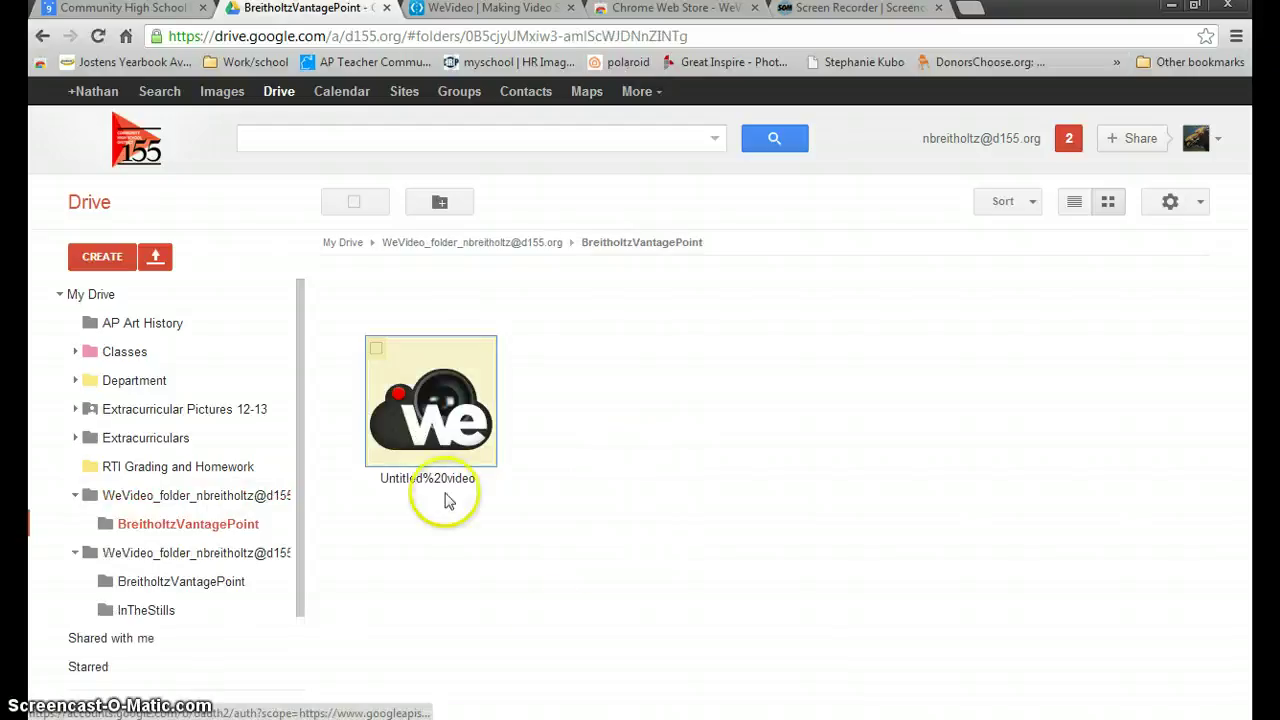